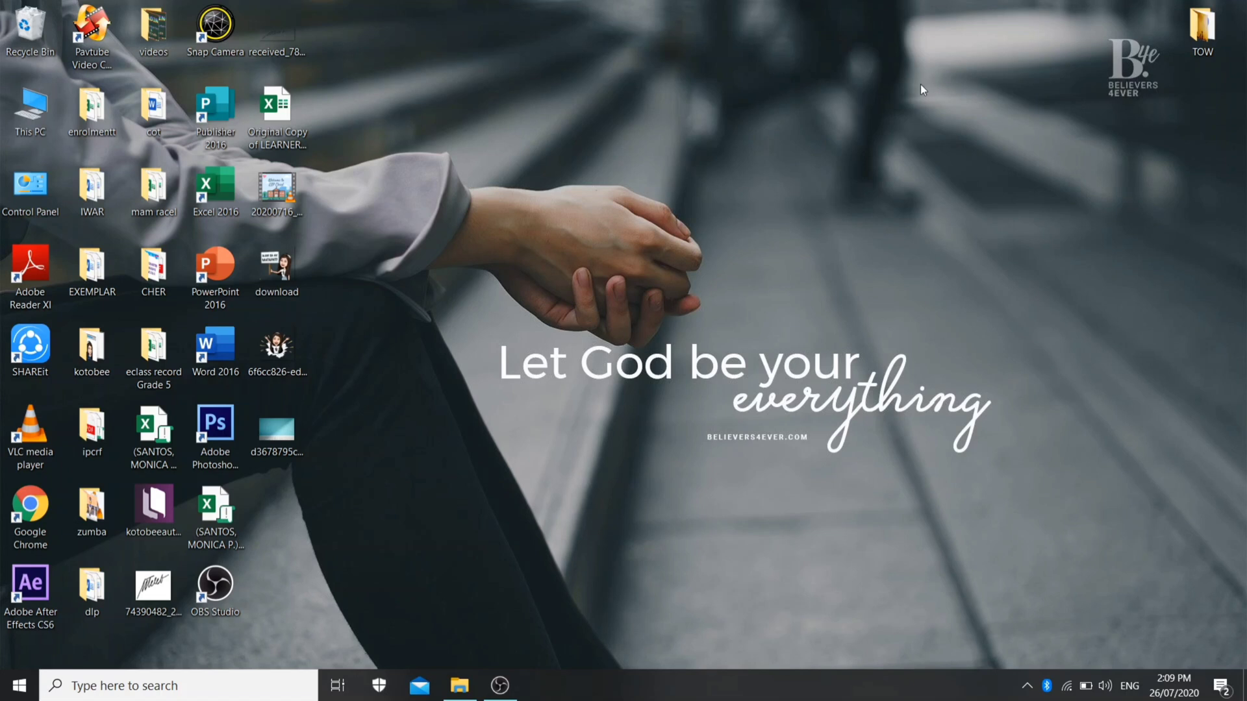
# Open Google Chrome and go to the quizizz.com website
pyautogui.doubleClick(33, 523)
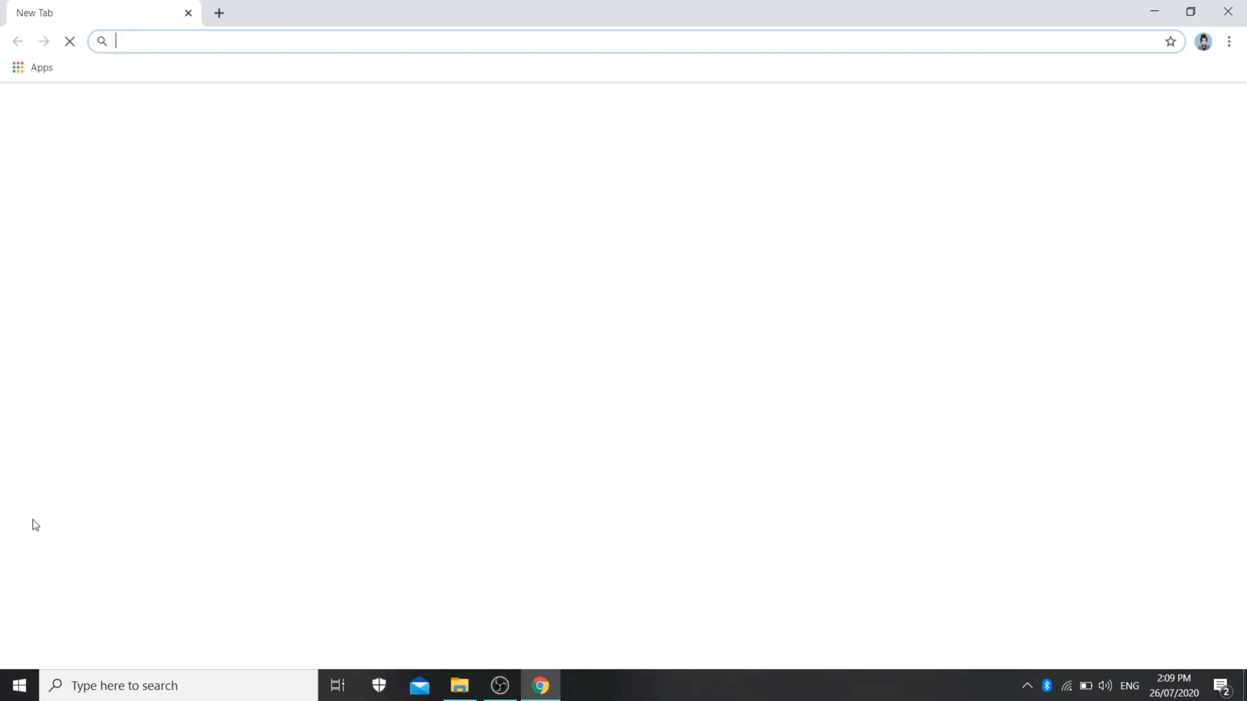
pyautogui.click(218, 41)
pyautogui.write('quizz')
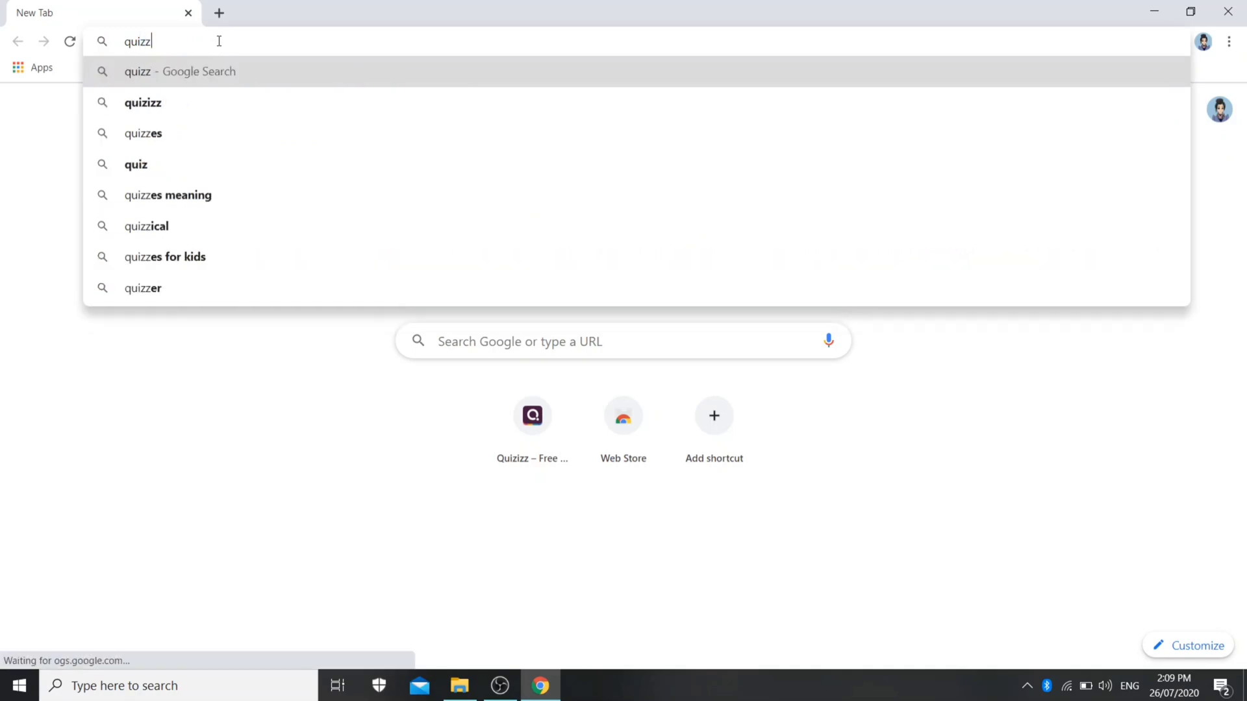
pyautogui.press('BackSpace')
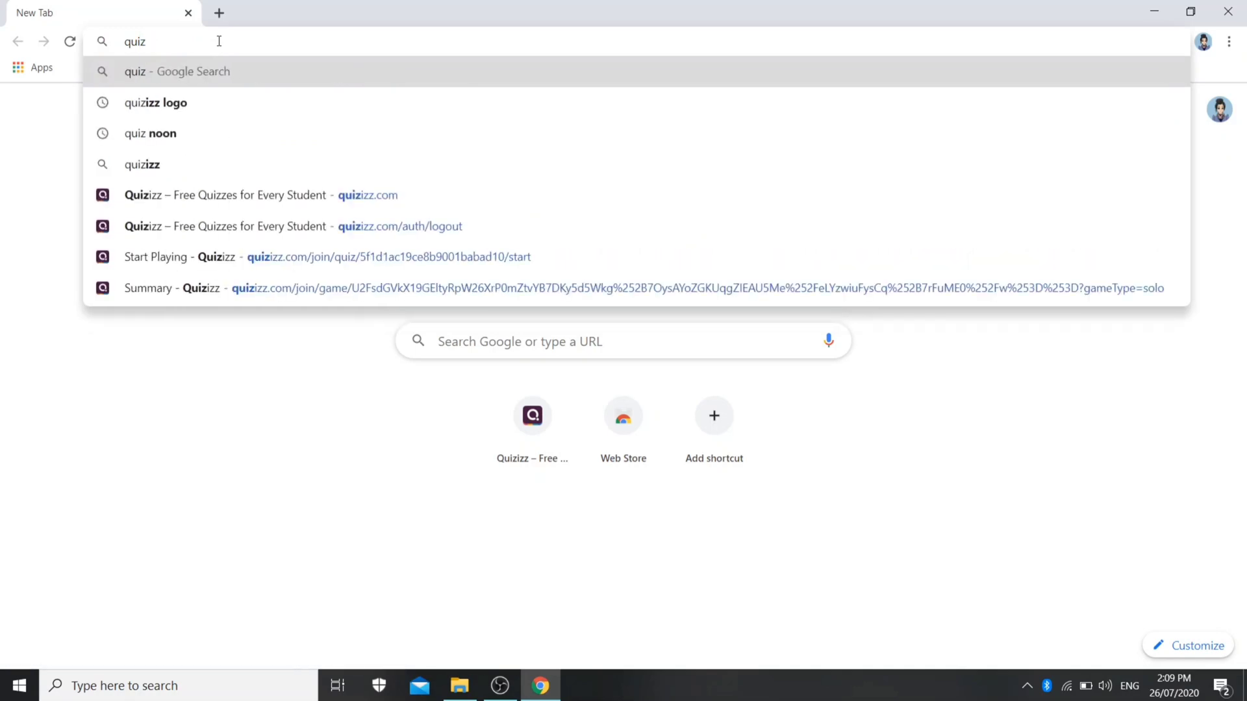
pyautogui.write('izz.c')
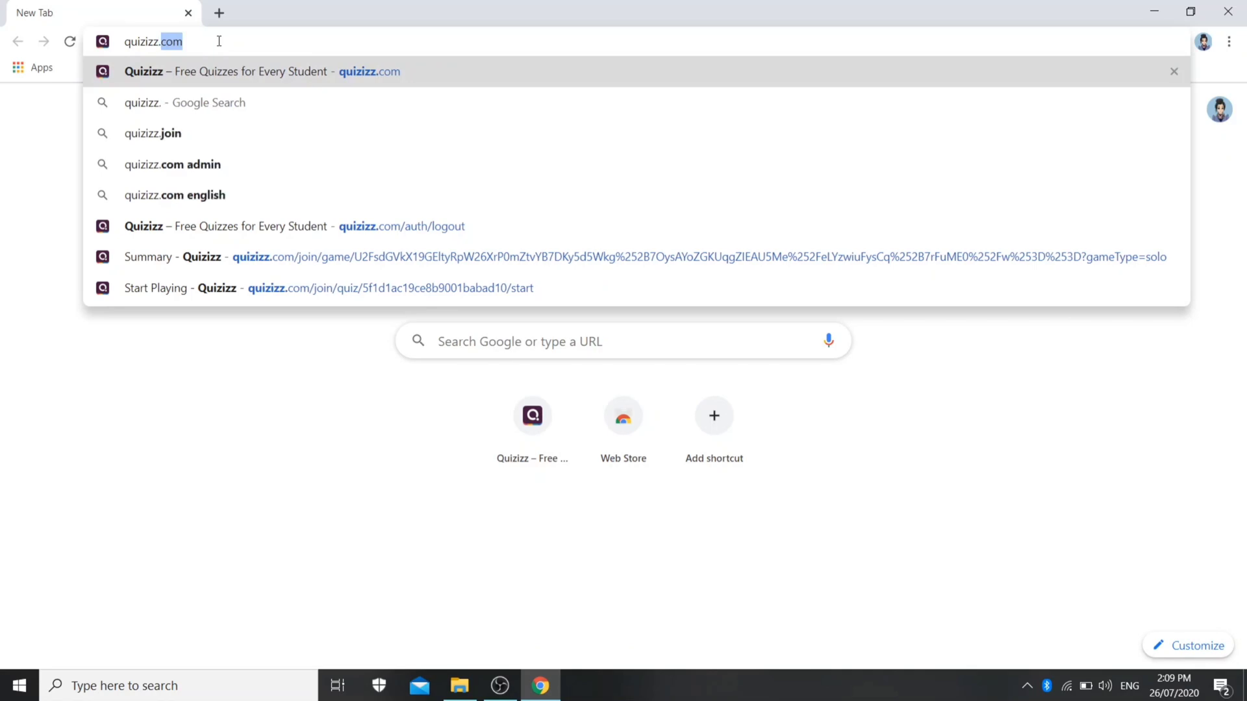
pyautogui.write('om')
pyautogui.press('Return')
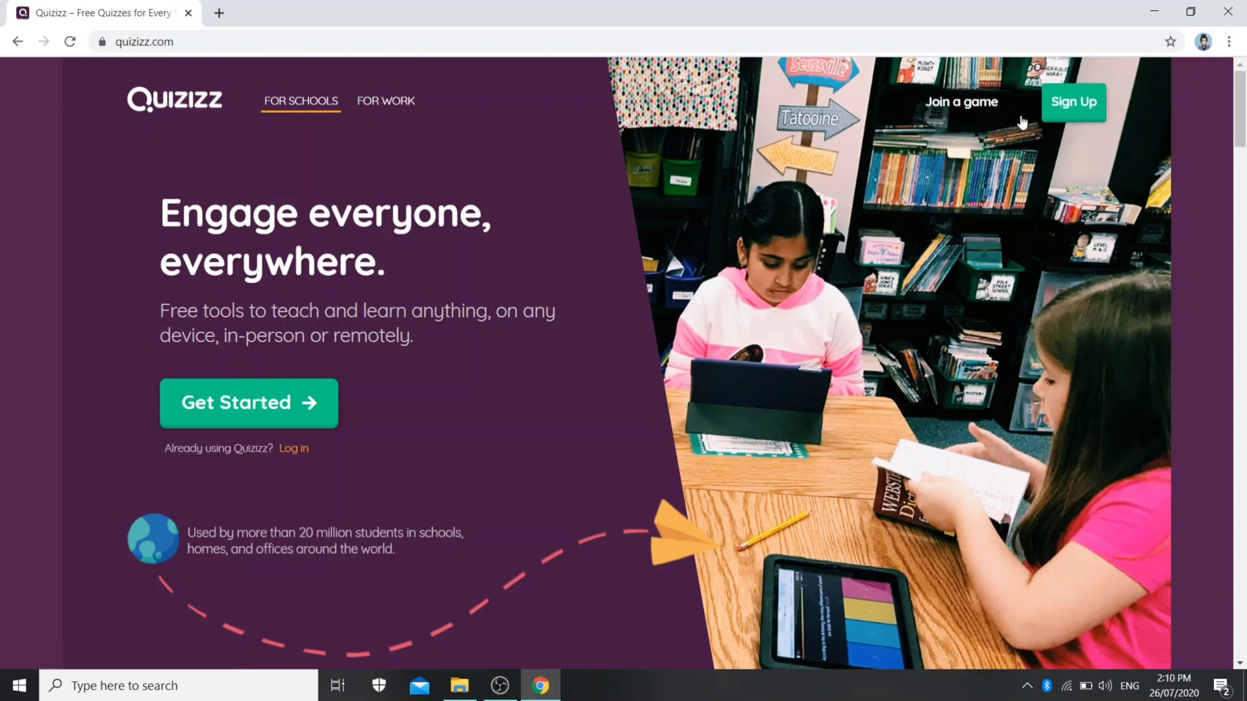
# Sign up for Quizizz with the existing Google account
pyautogui.click(1083, 113)
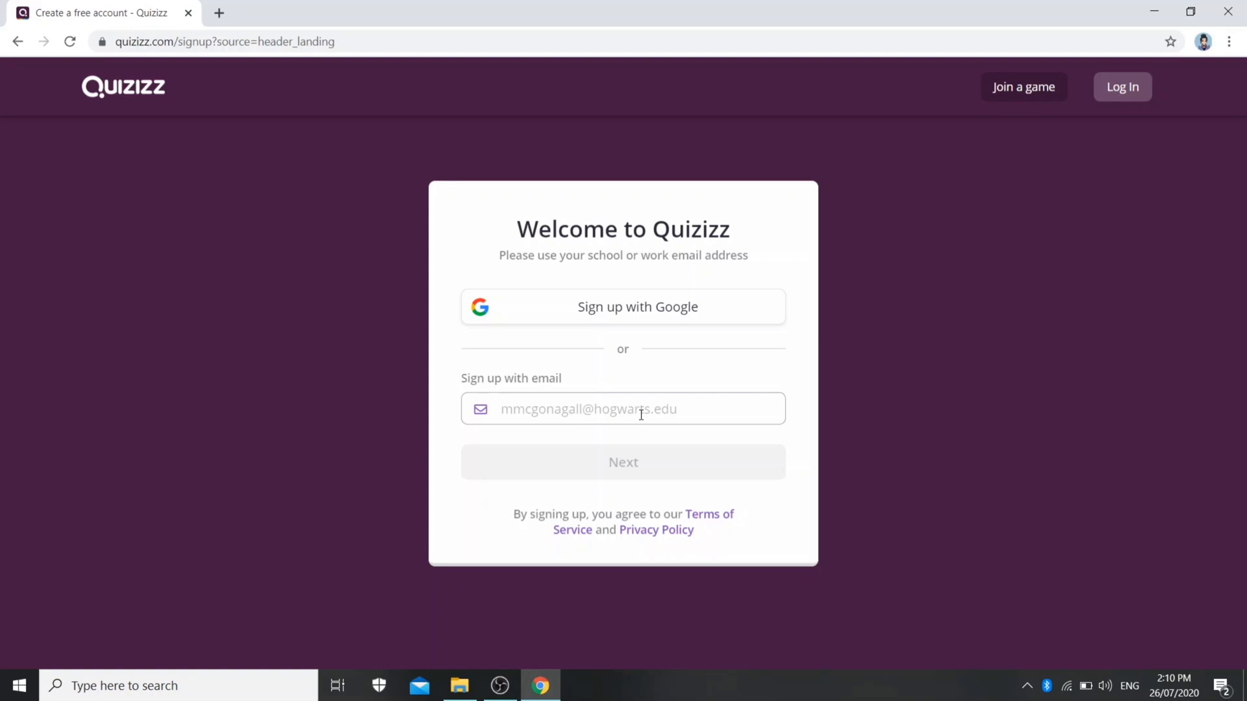
pyautogui.click(650, 323)
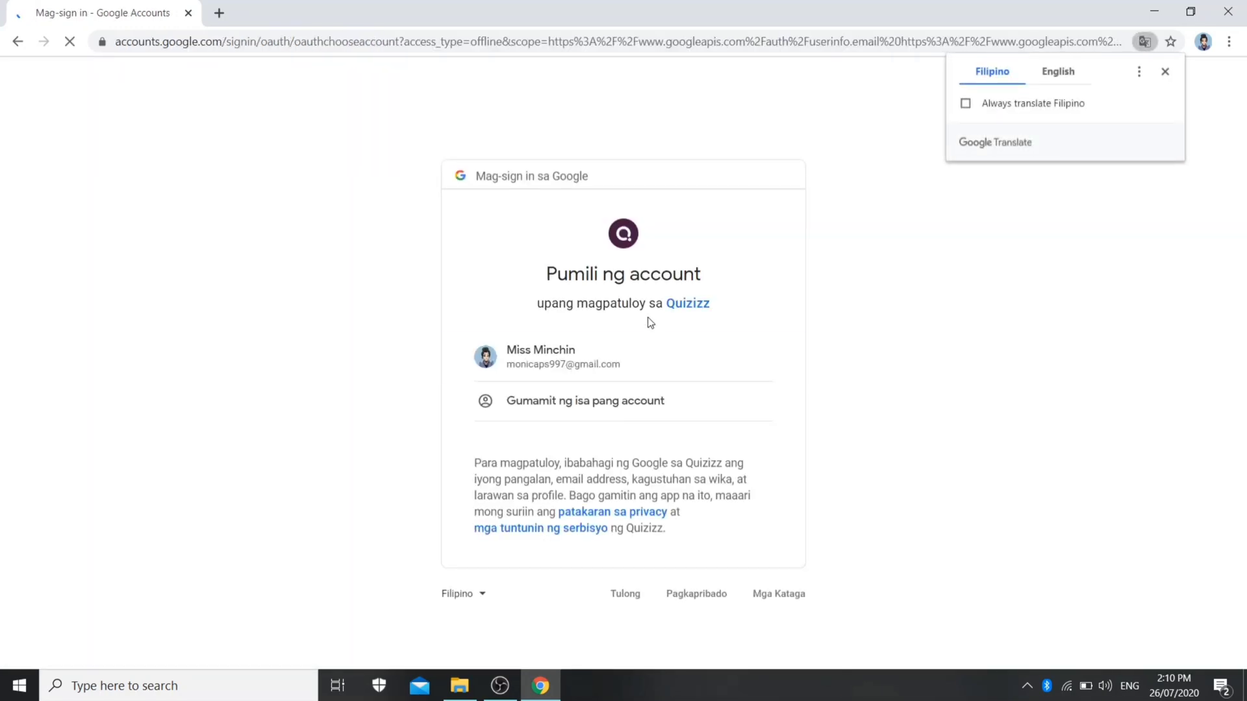
pyautogui.click(577, 368)
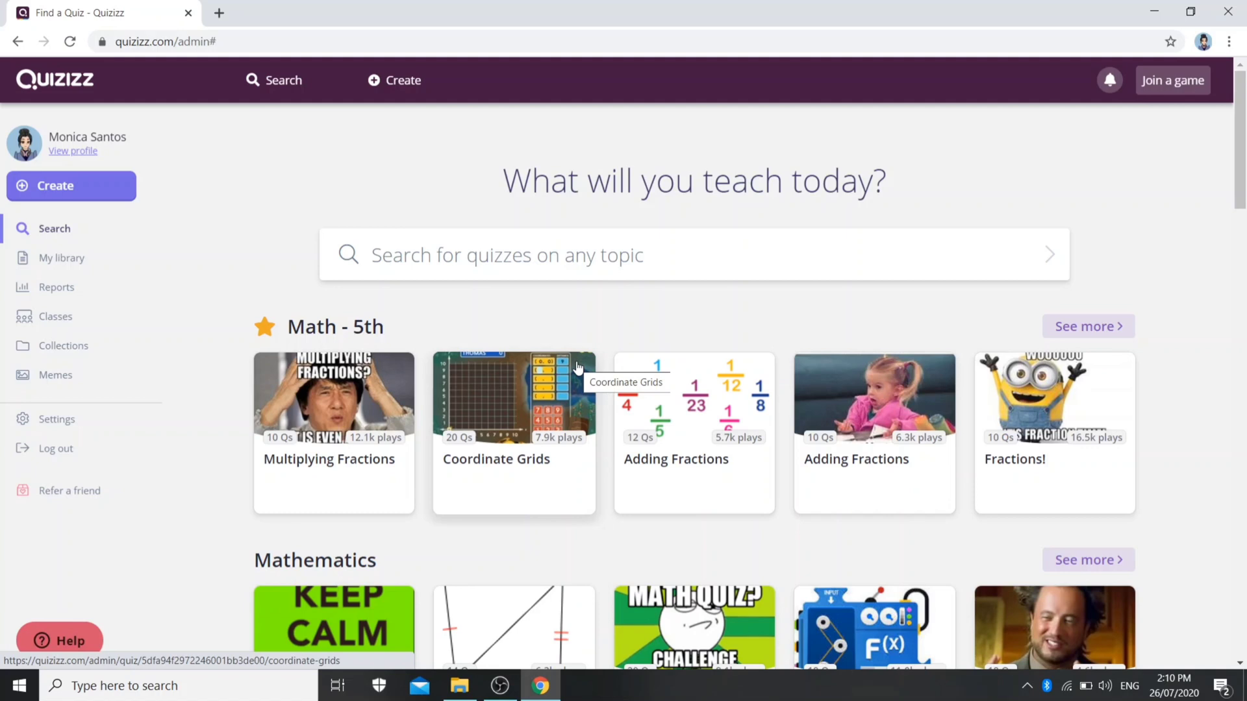
# Look through the ready-made quizzes listed by subject on the Quizizz home page
pyautogui.scroll(-2, 584, 453)
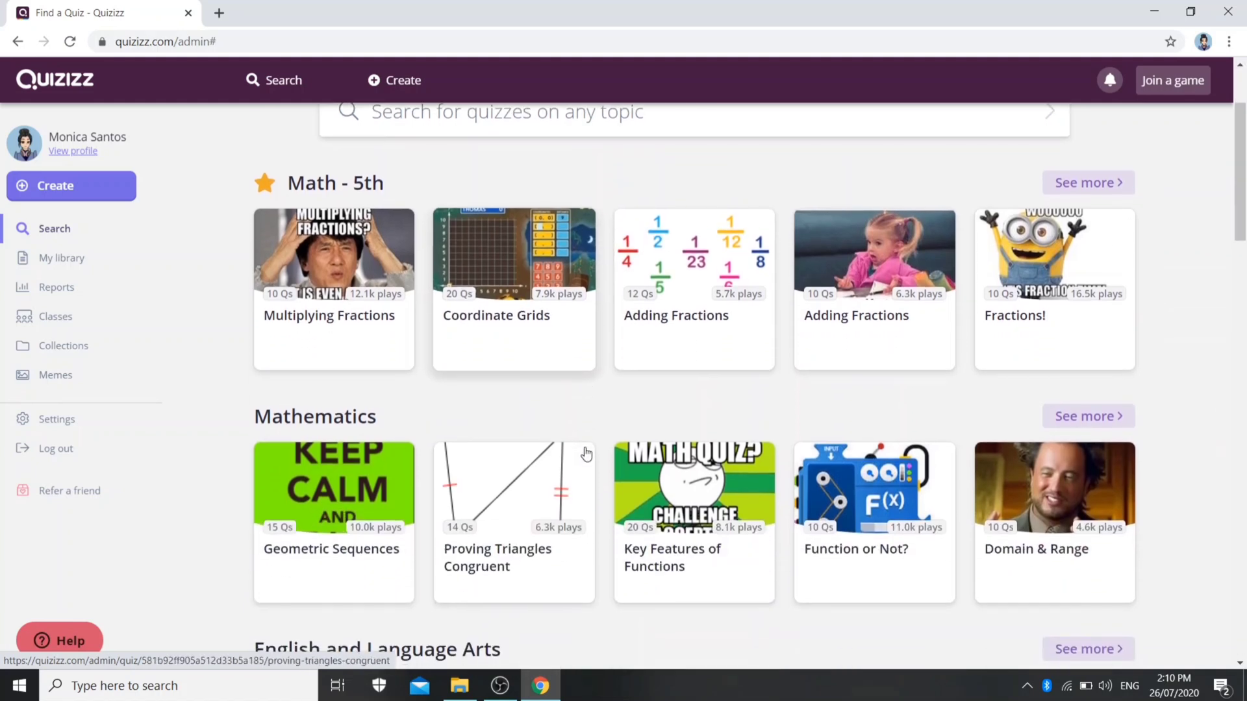
pyautogui.scroll(-2, 586, 453)
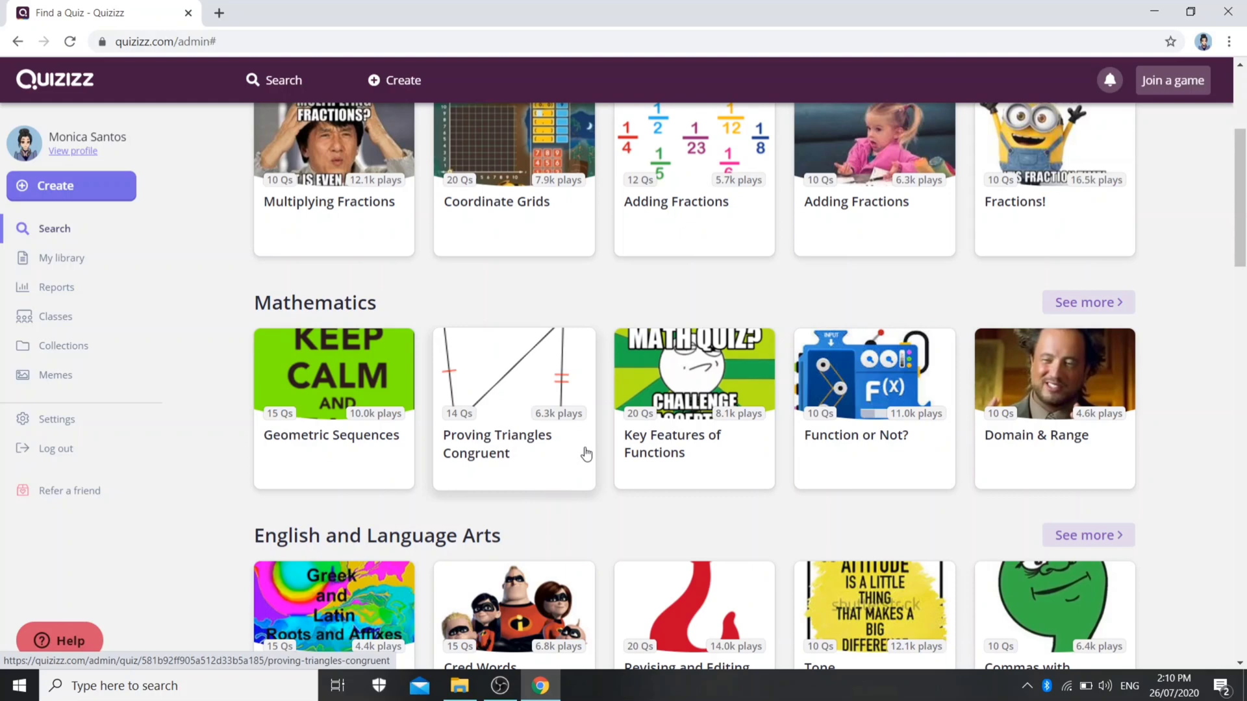
pyautogui.scroll(-2, 587, 453)
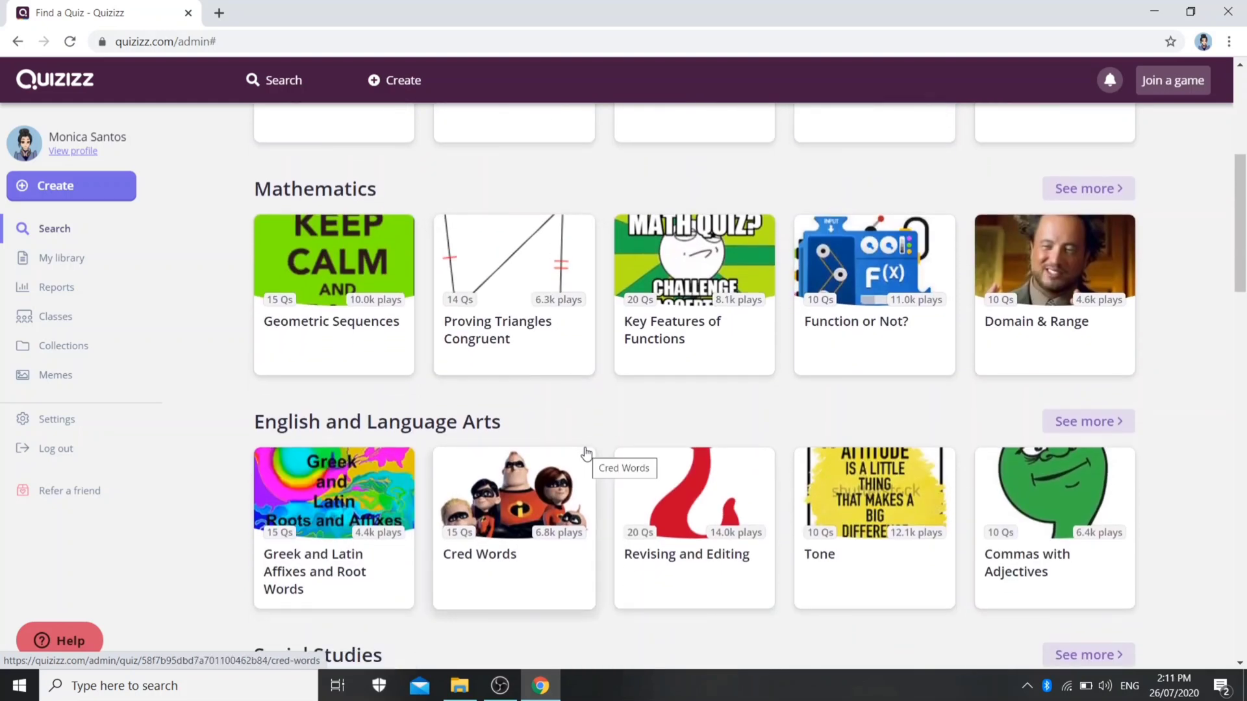
pyautogui.scroll(-1, 586, 453)
pyautogui.scroll(-1, 586, 454)
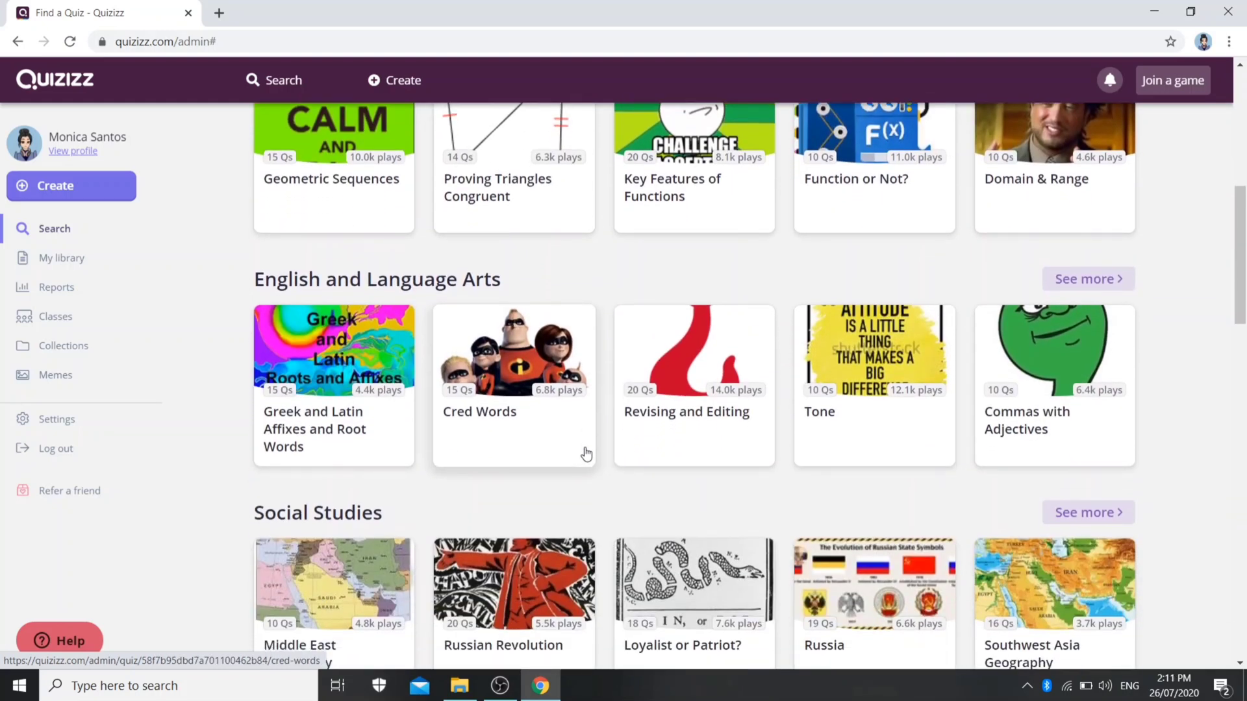
pyautogui.scroll(5, 586, 453)
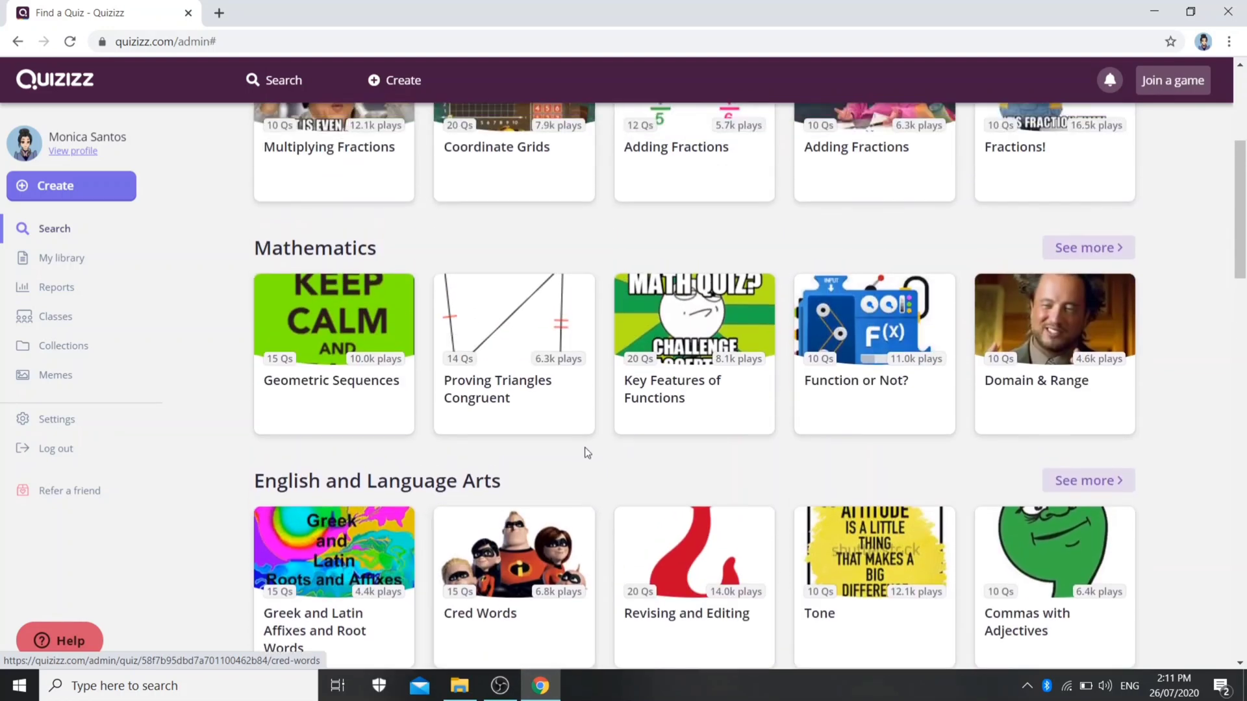
pyautogui.scroll(2, 587, 454)
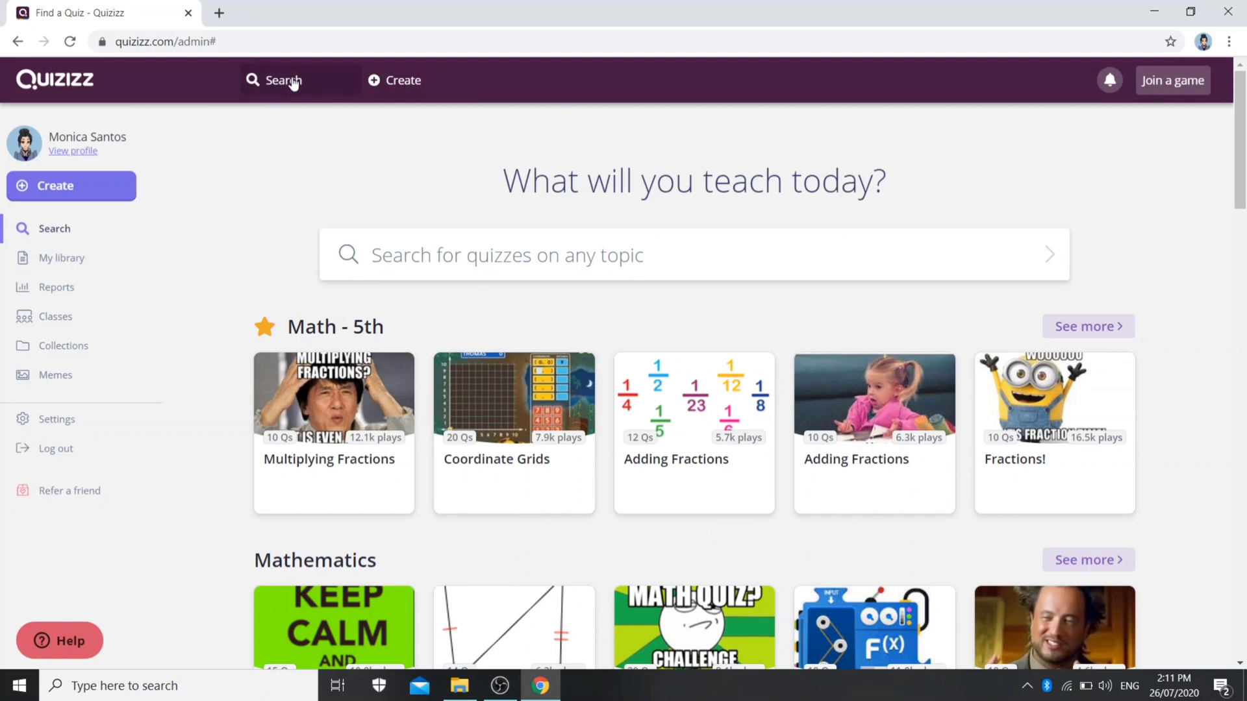
# Create a new quiz named "Mathematics 5 Quiz #1" for the Math - 5th class
pyautogui.click(419, 86)
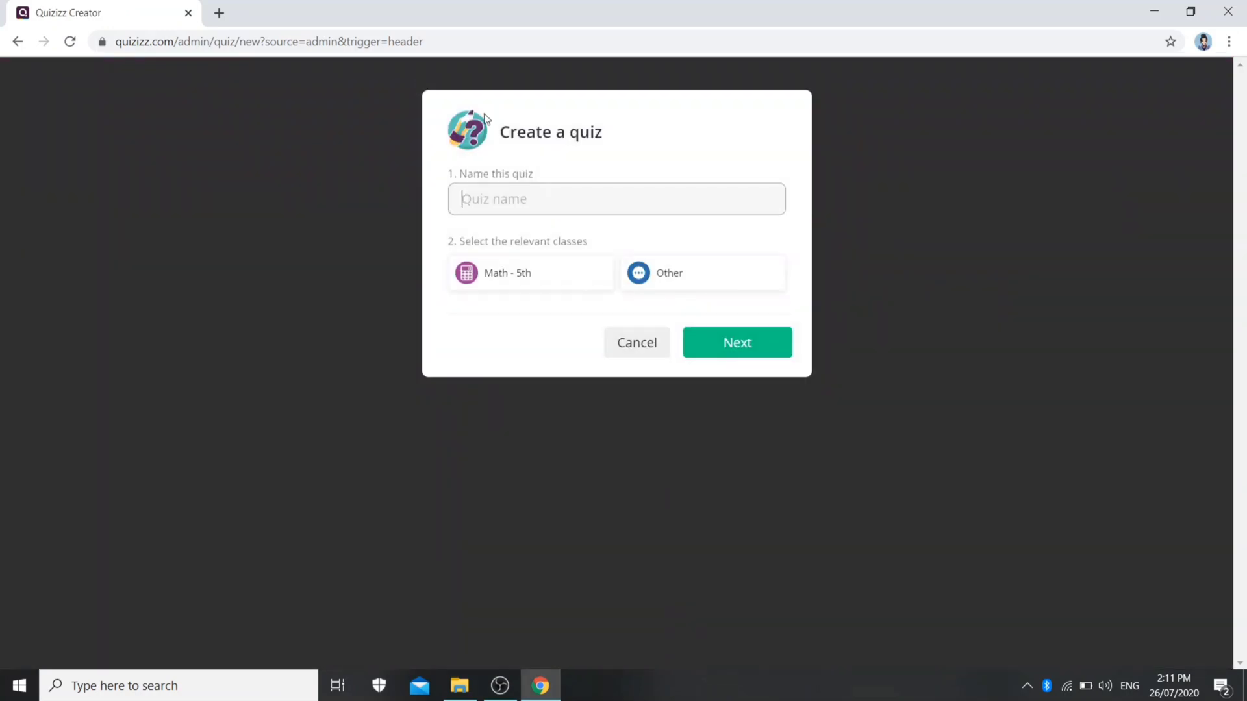
pyautogui.write('Mathematics 5 Quiz')
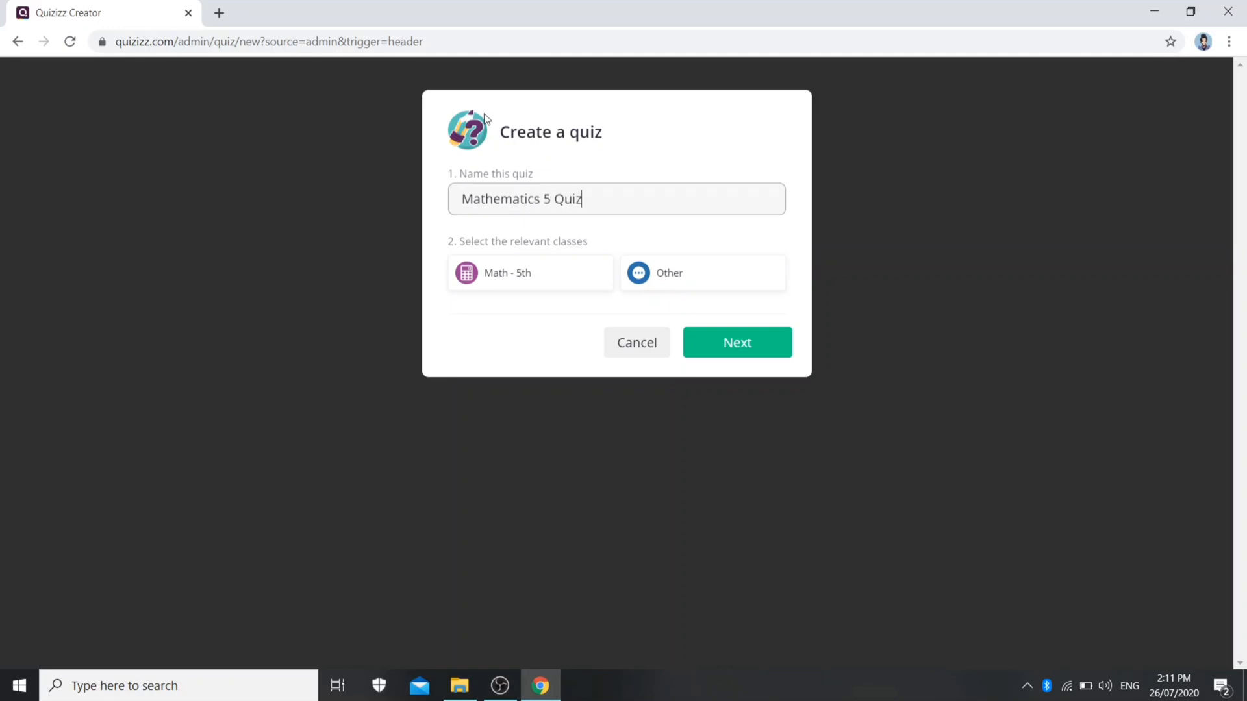
pyautogui.write(' #1')
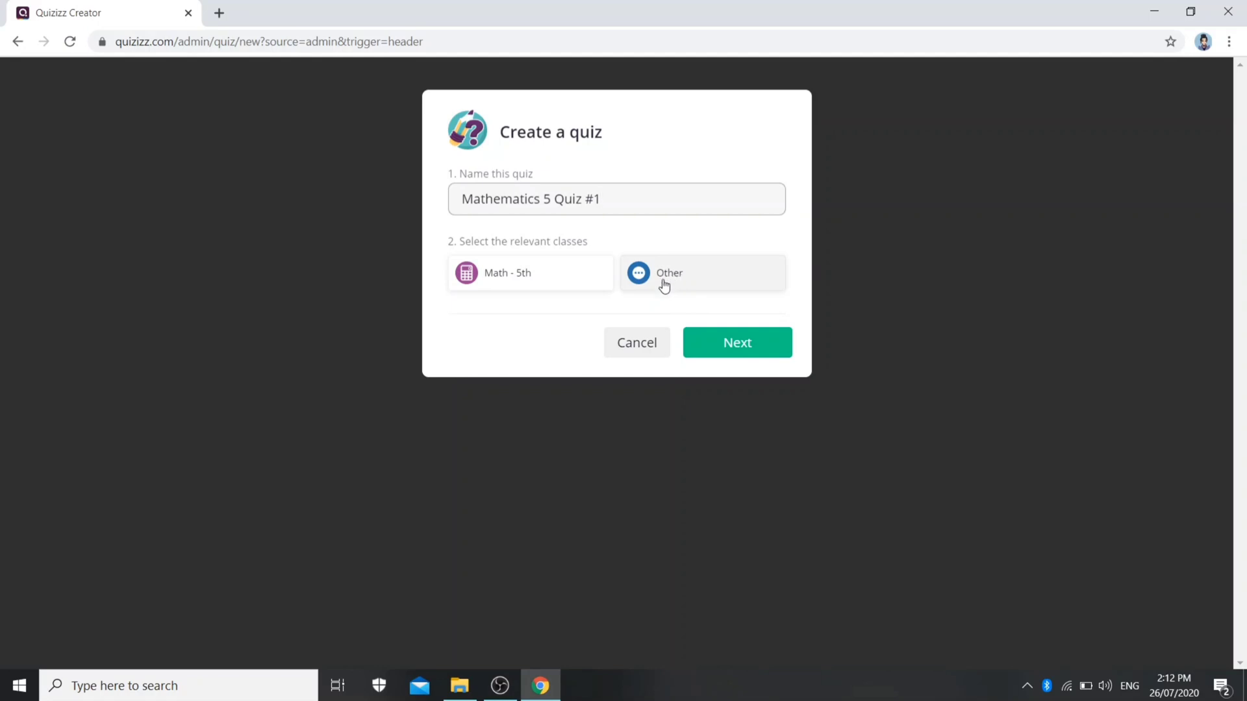
pyautogui.click(526, 294)
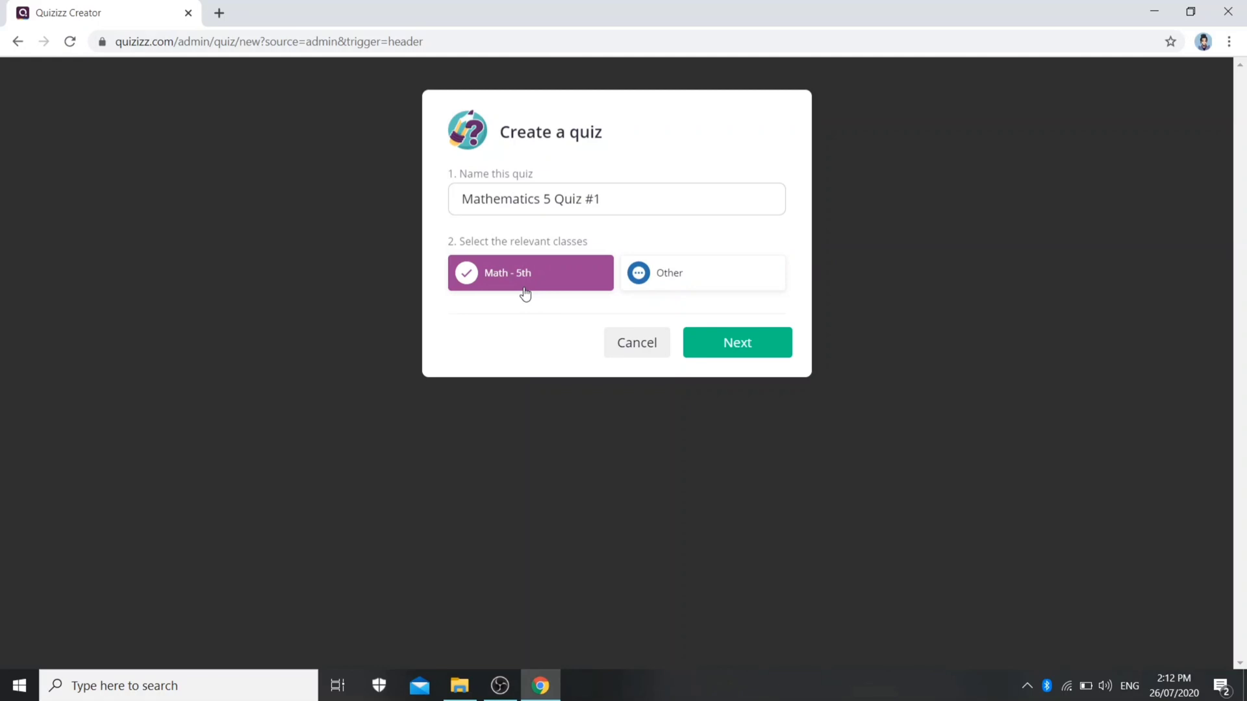
pyautogui.click(756, 345)
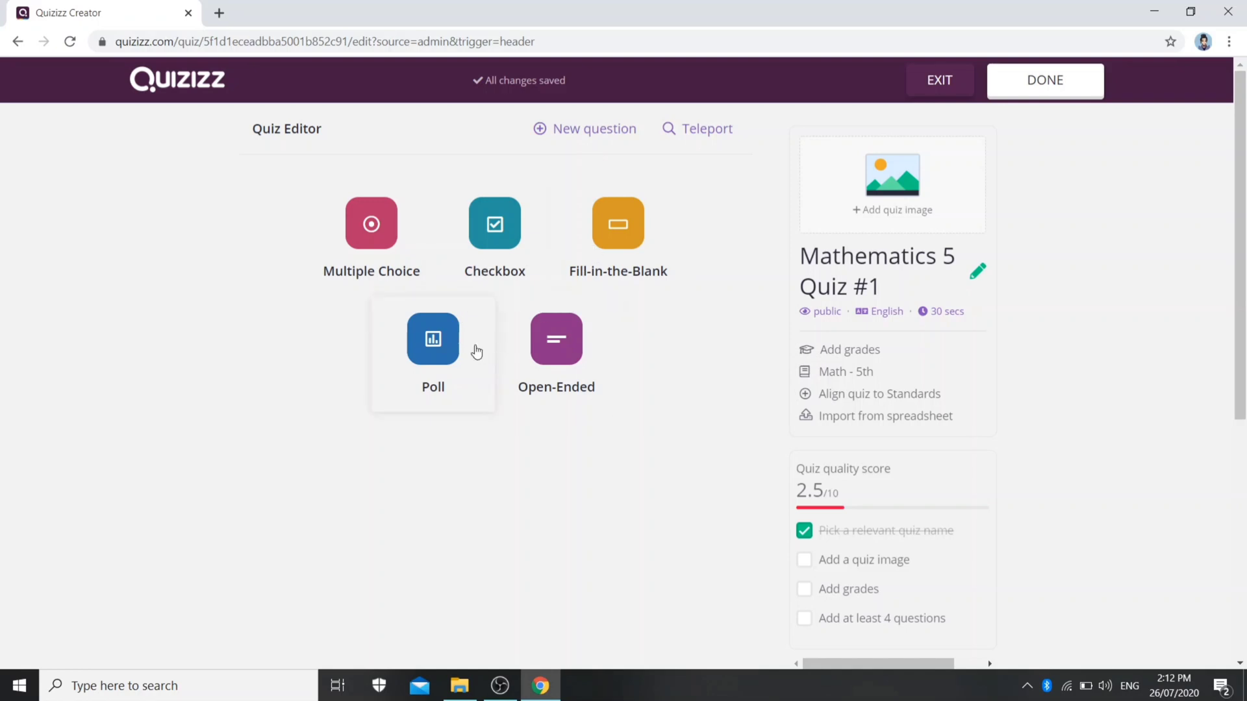
# Add a multiple-choice question reading "What do you call a number whose whole number part and fractional part is separated by a decimal point?"
pyautogui.click(337, 255)
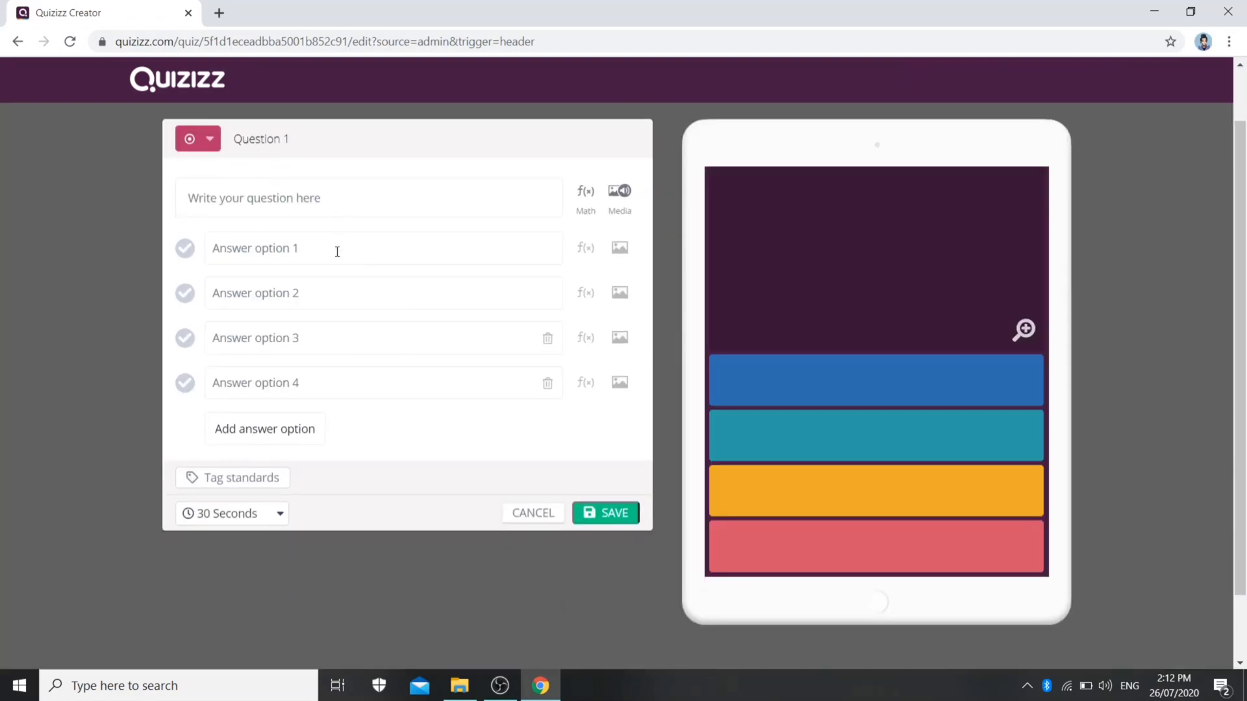
pyautogui.click(389, 192)
pyautogui.write('Wh')
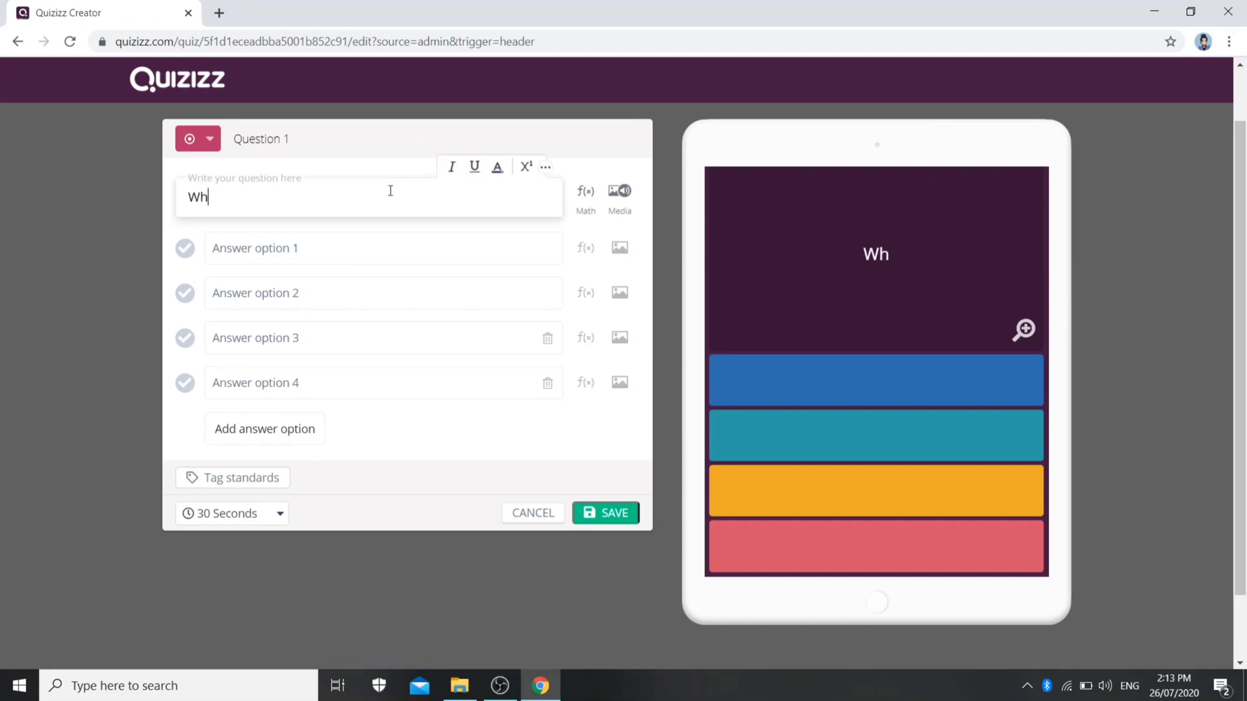
pyautogui.write('at do you call')
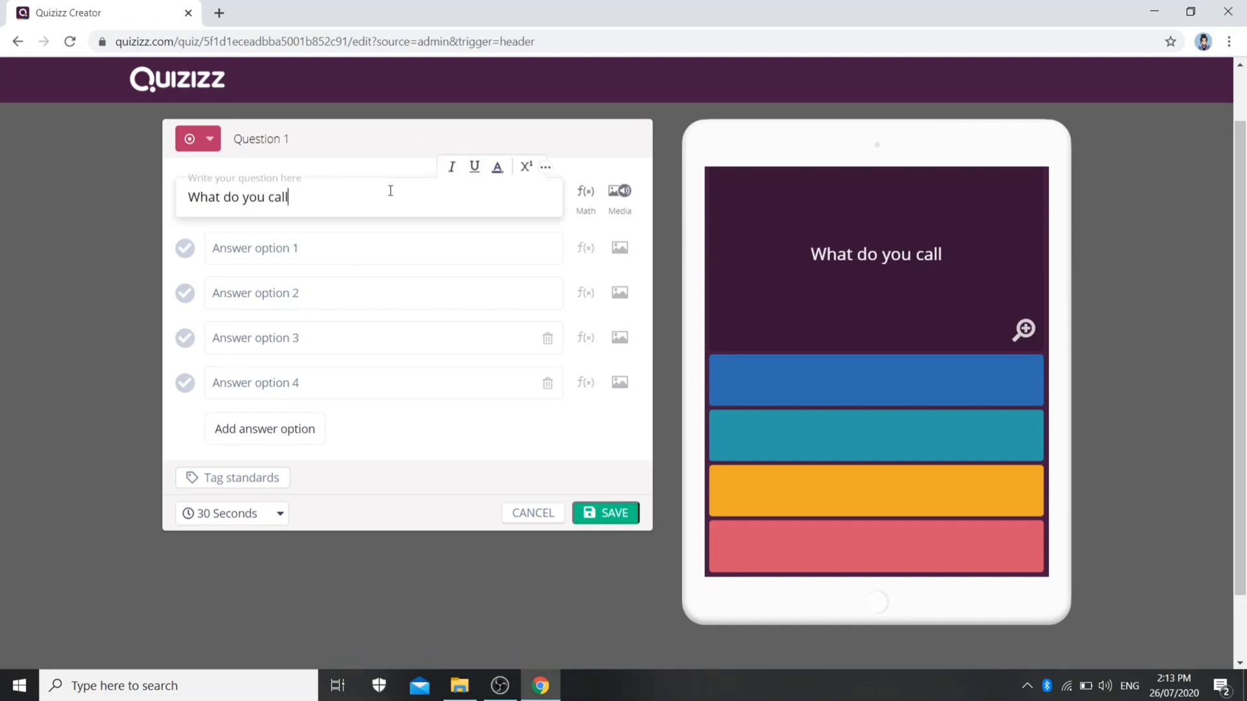
pyautogui.write(' a number whose ')
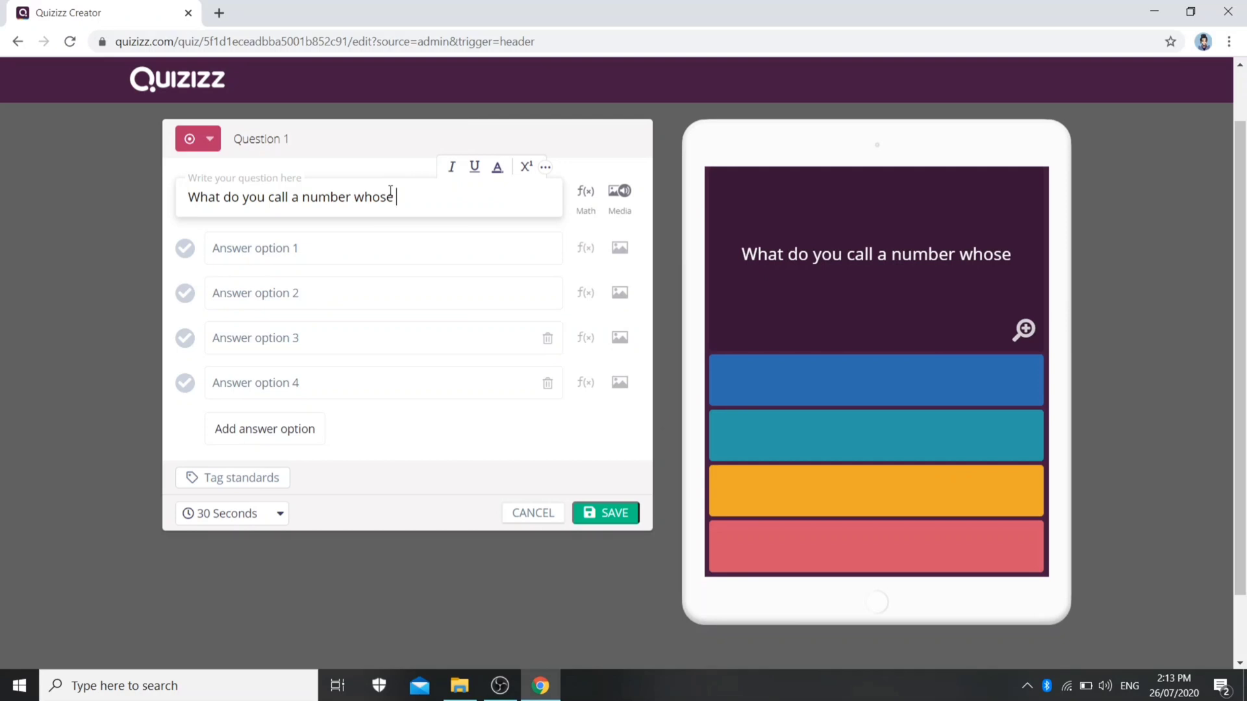
pyautogui.write('whole number part ')
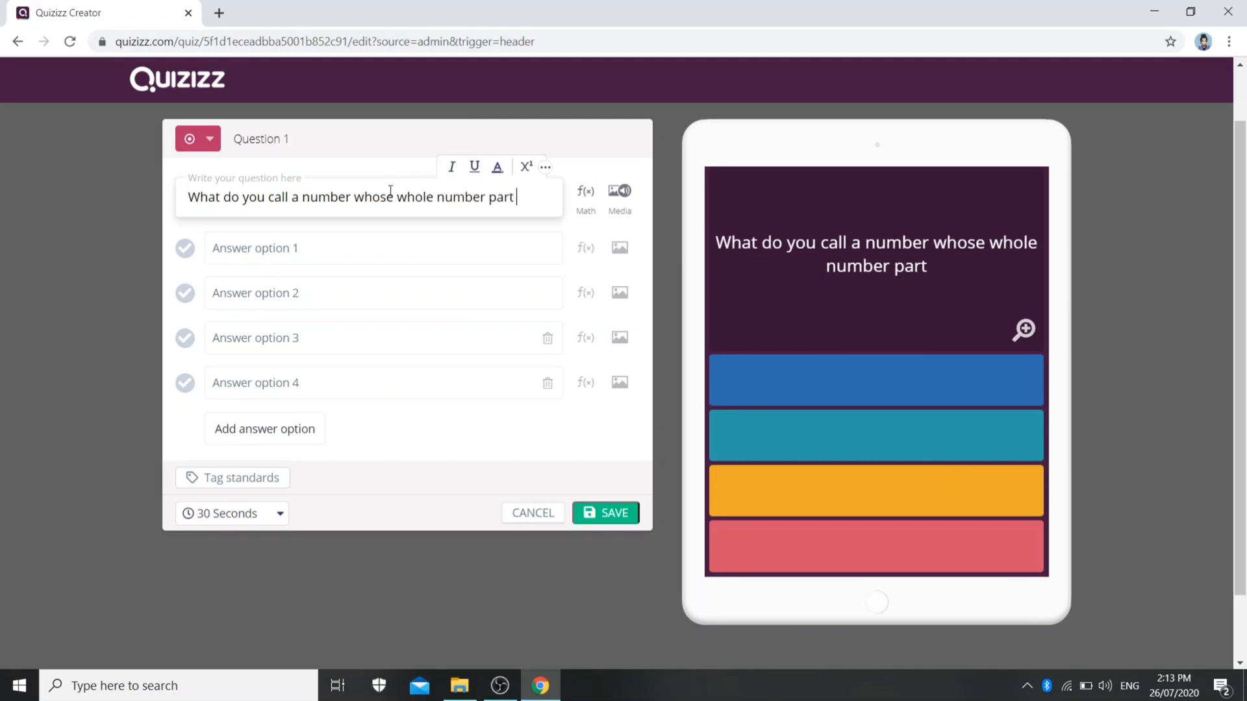
pyautogui.write('and fractional part ')
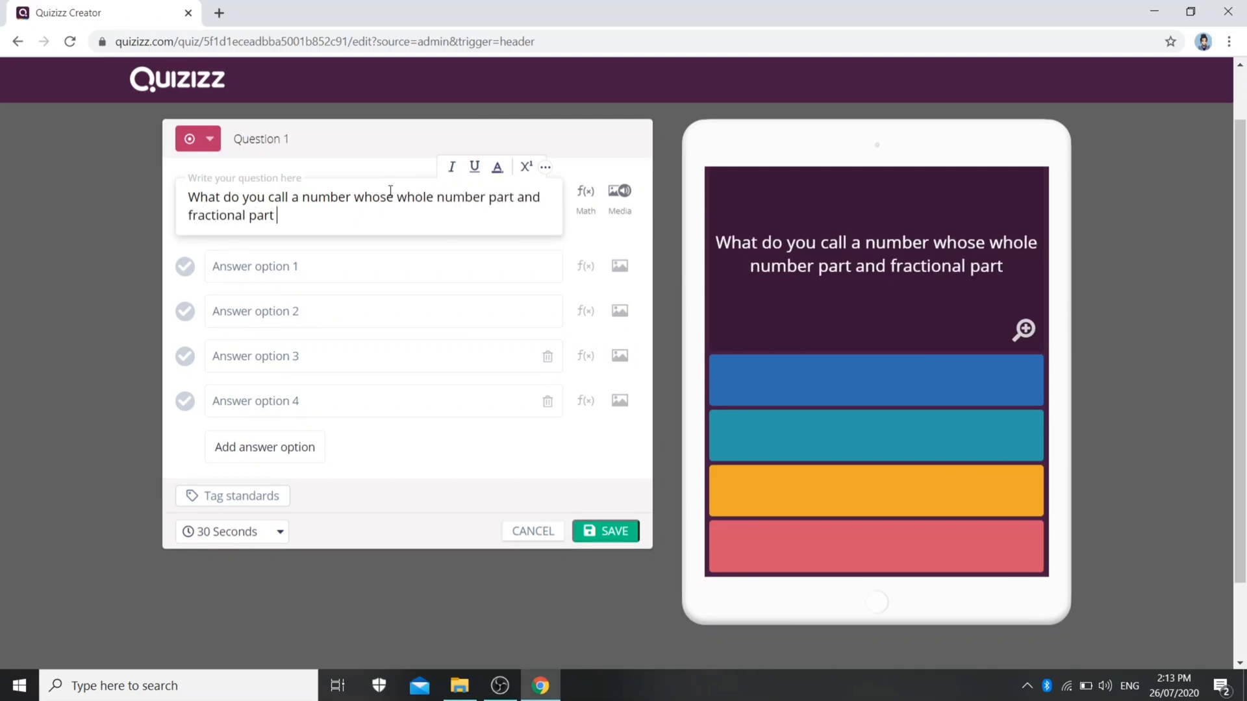
pyautogui.write('is separated by a')
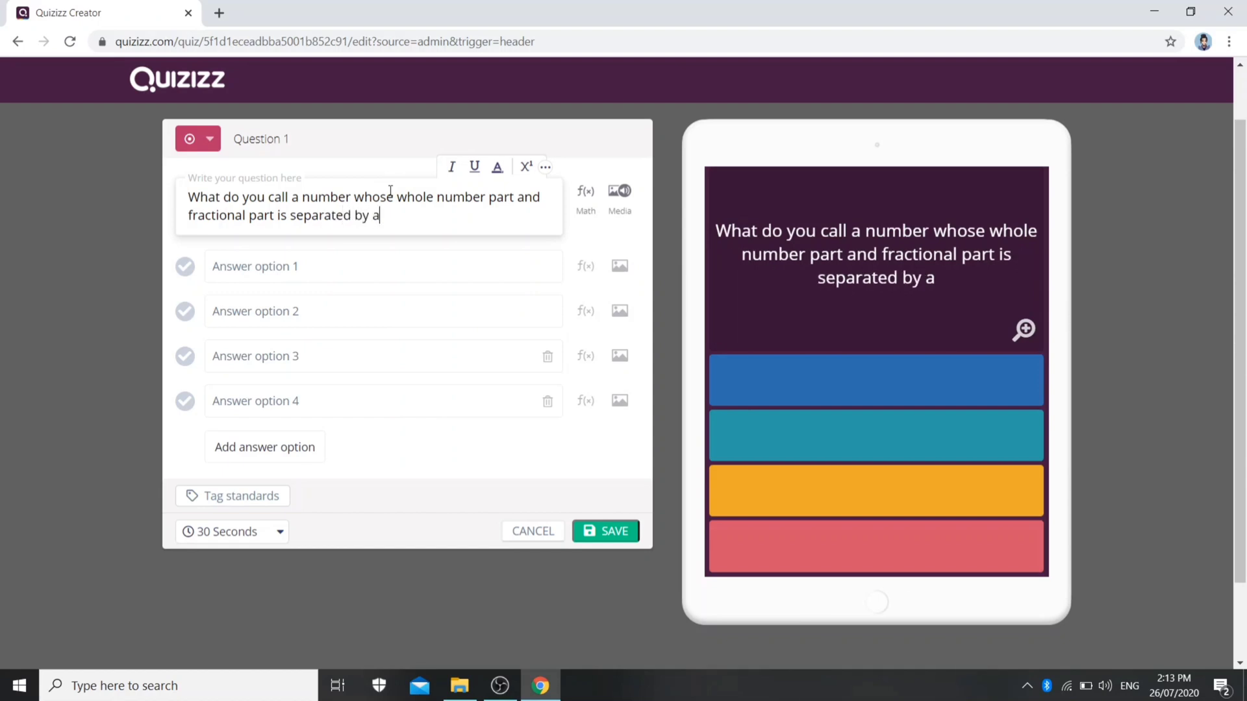
pyautogui.write(' decu')
pyautogui.press('BackSpace')
pyautogui.write('imal point')
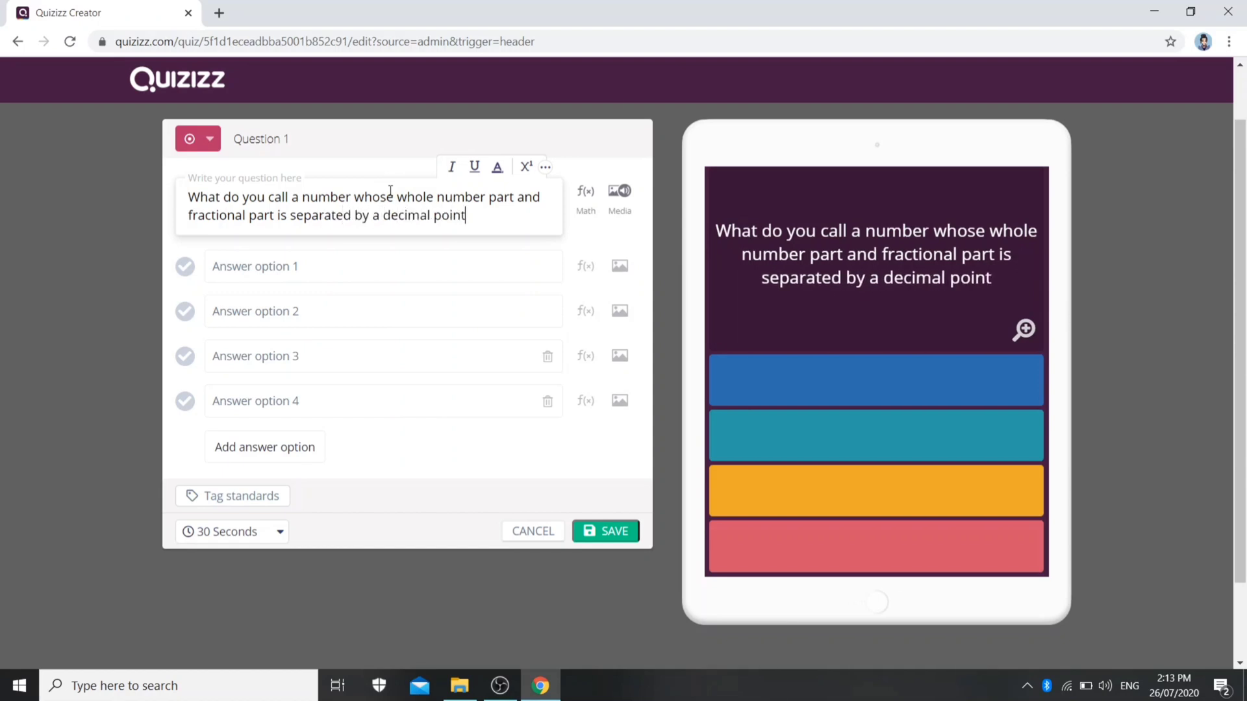
pyautogui.write('?')
# Fill in the four answer options of Question 1 with Fractions, Decimal Numbers, Whole Numbers and Algebraic Expressions
pyautogui.click(257, 268)
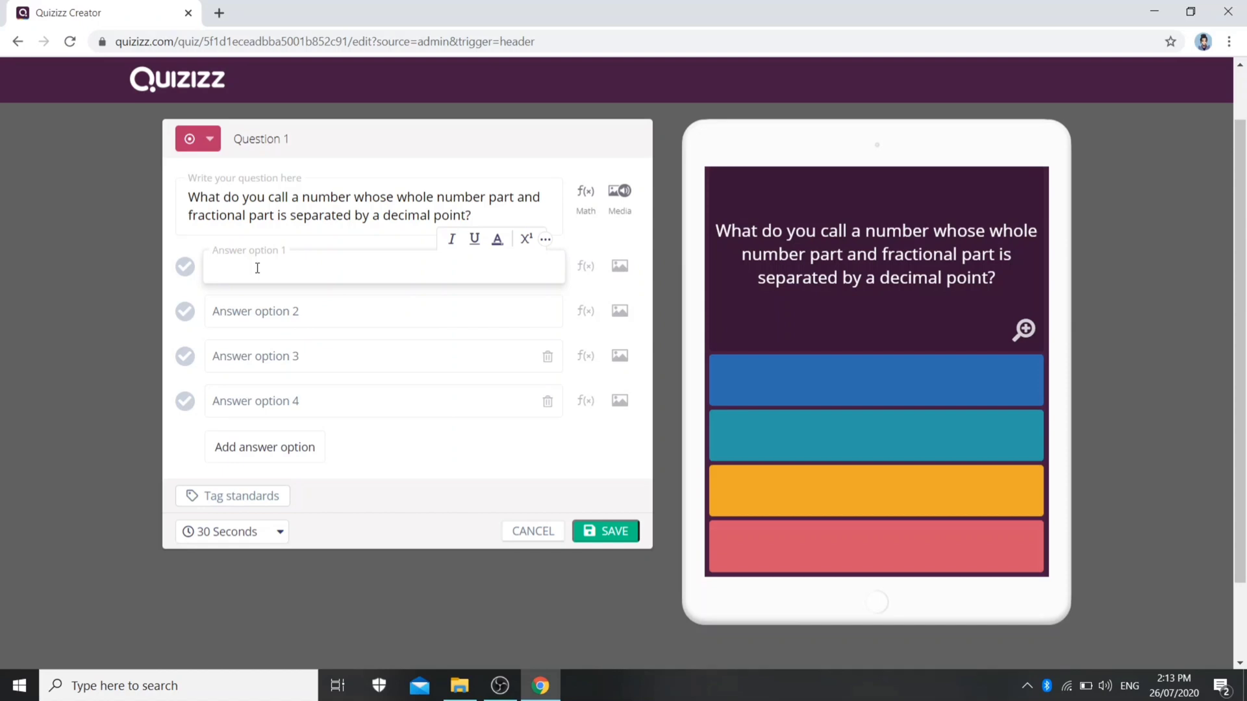
pyautogui.write('Fractions')
pyautogui.click(269, 311)
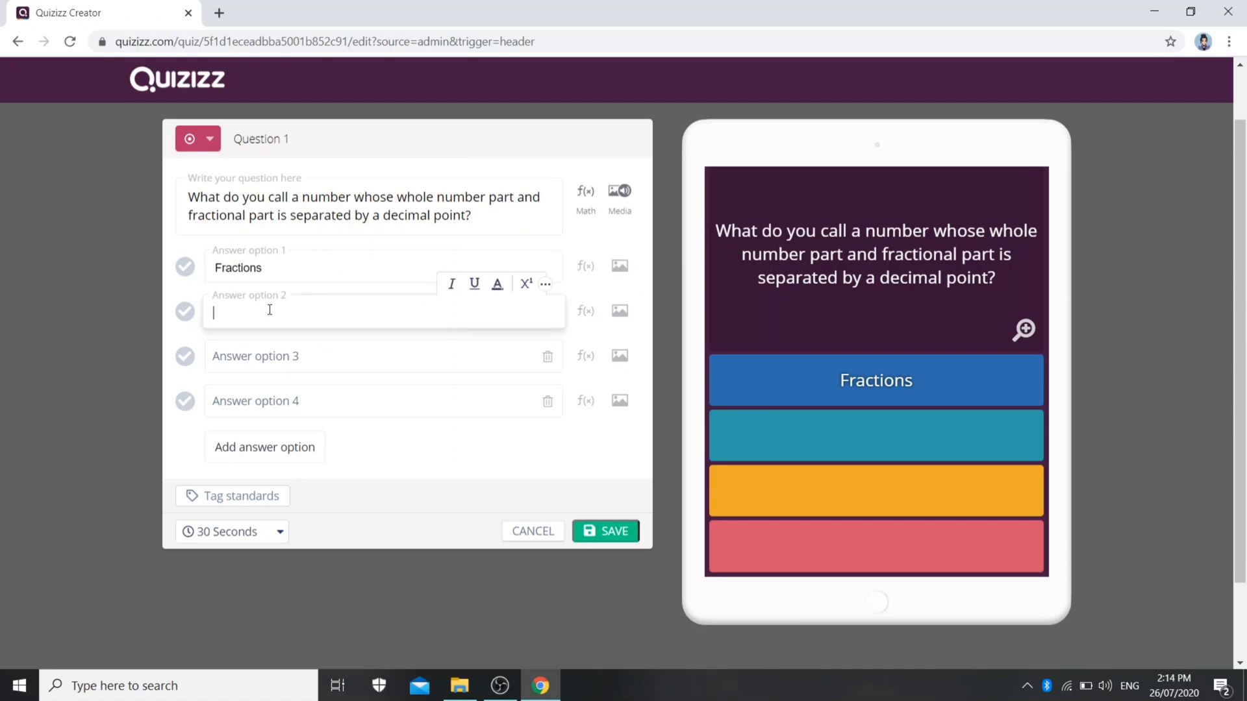
pyautogui.write('Decimal ')
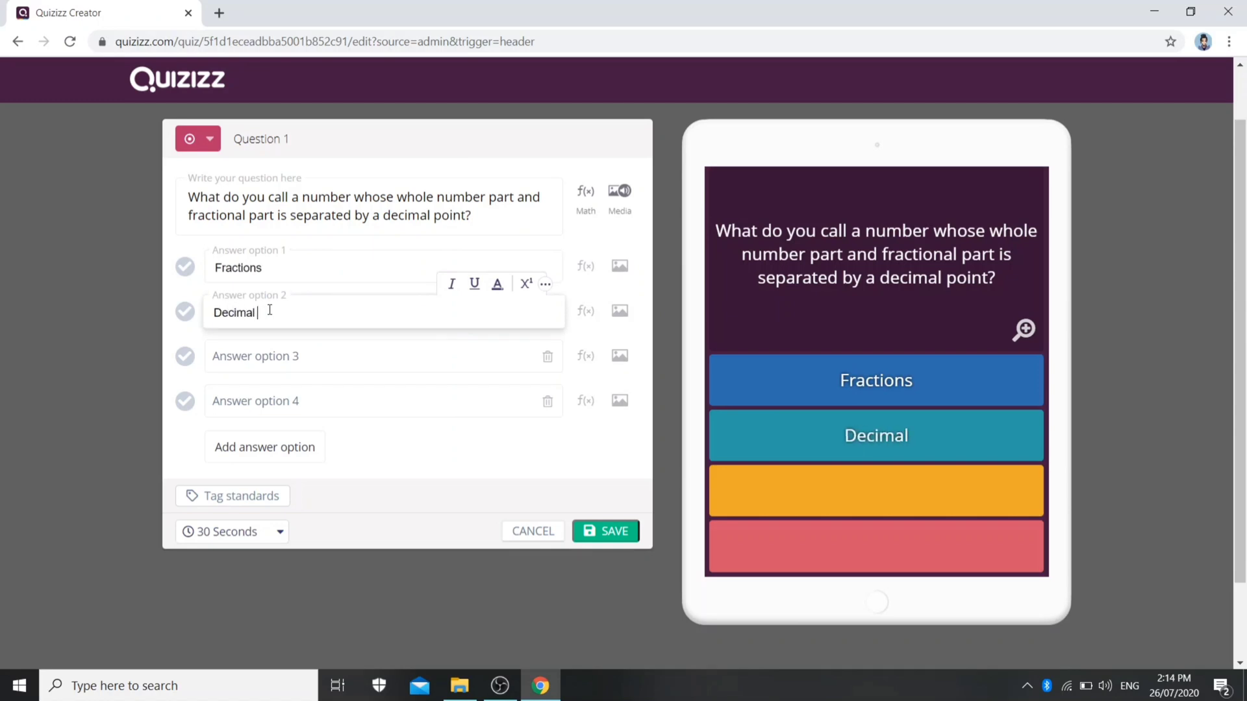
pyautogui.write('Numbers')
pyautogui.click(281, 356)
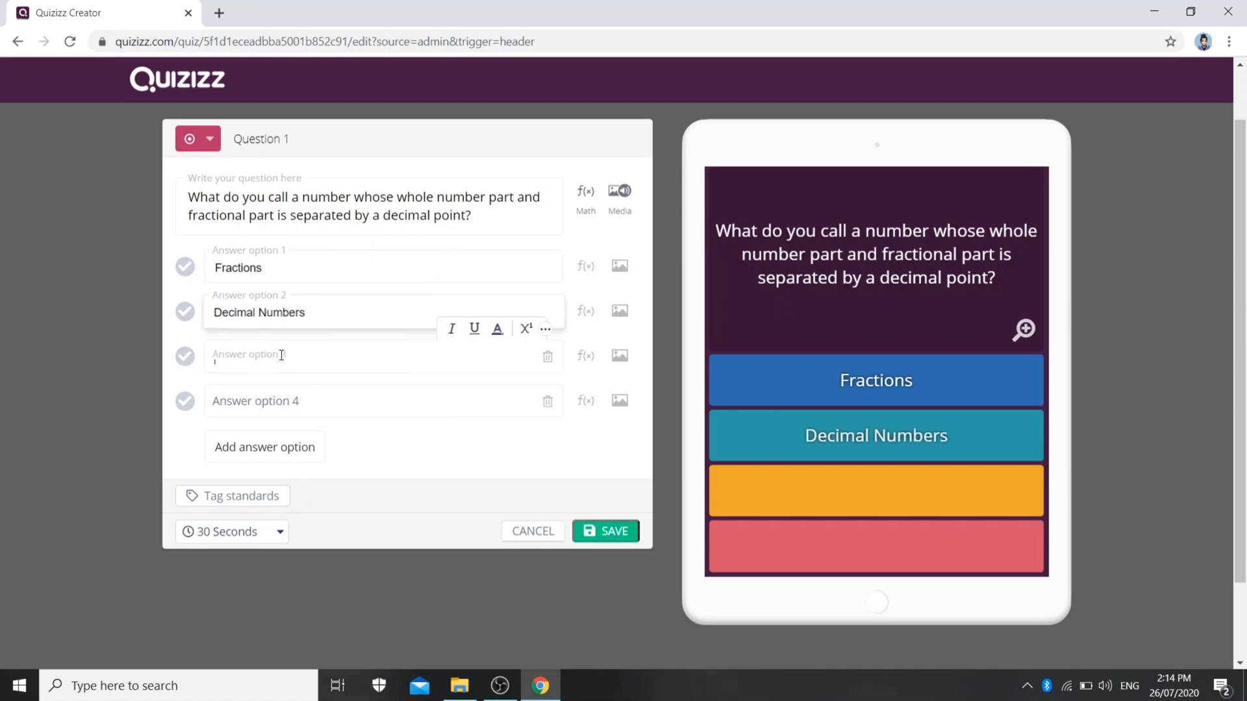
pyautogui.write('Whole Num')
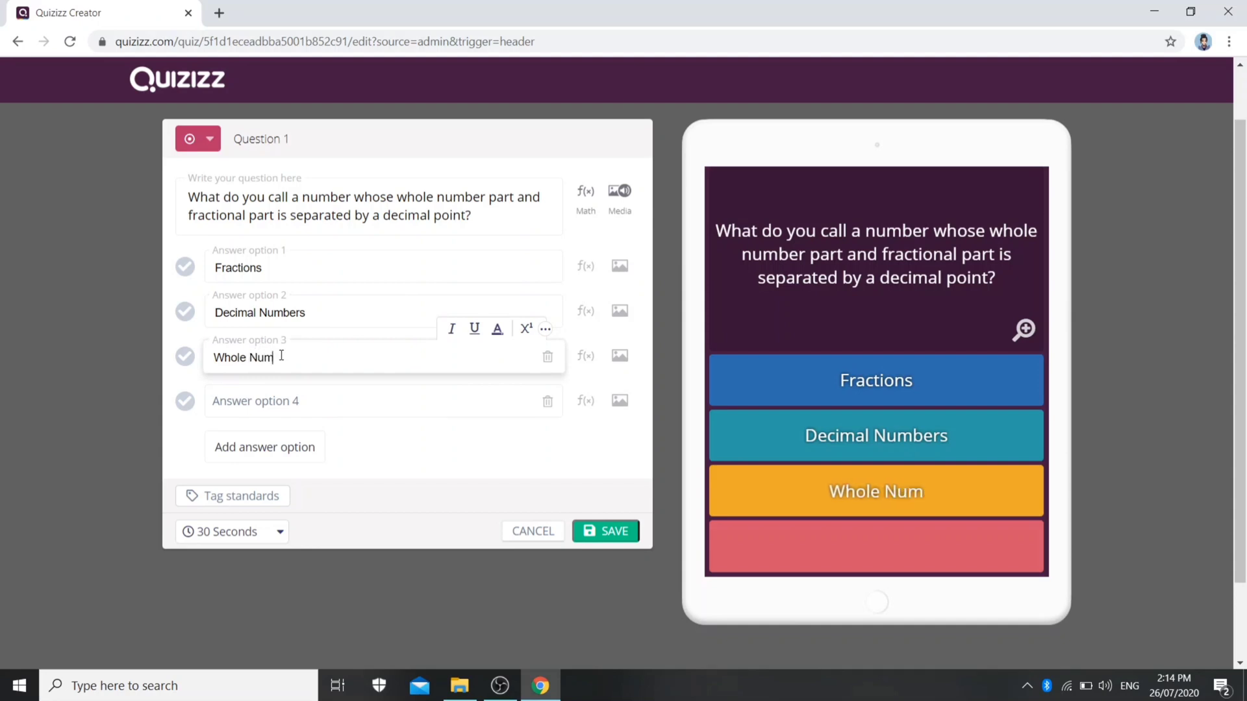
pyautogui.write('bers')
pyautogui.click(279, 402)
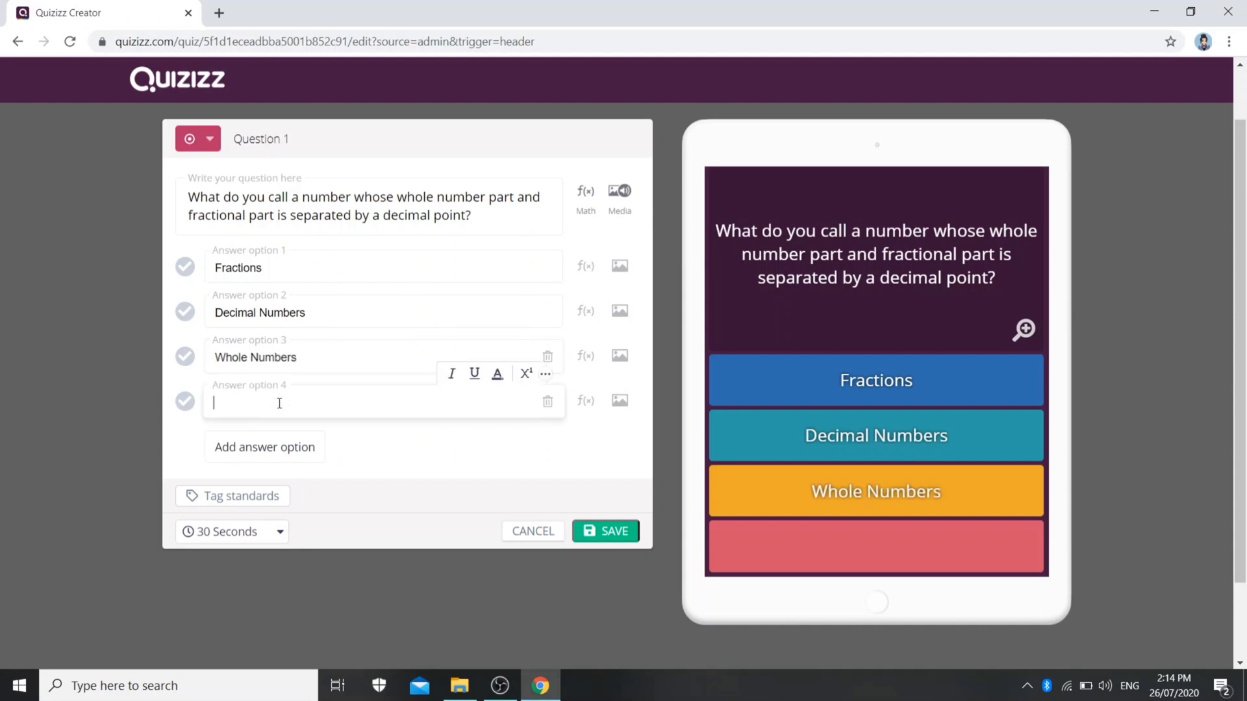
pyautogui.write('Algeb')
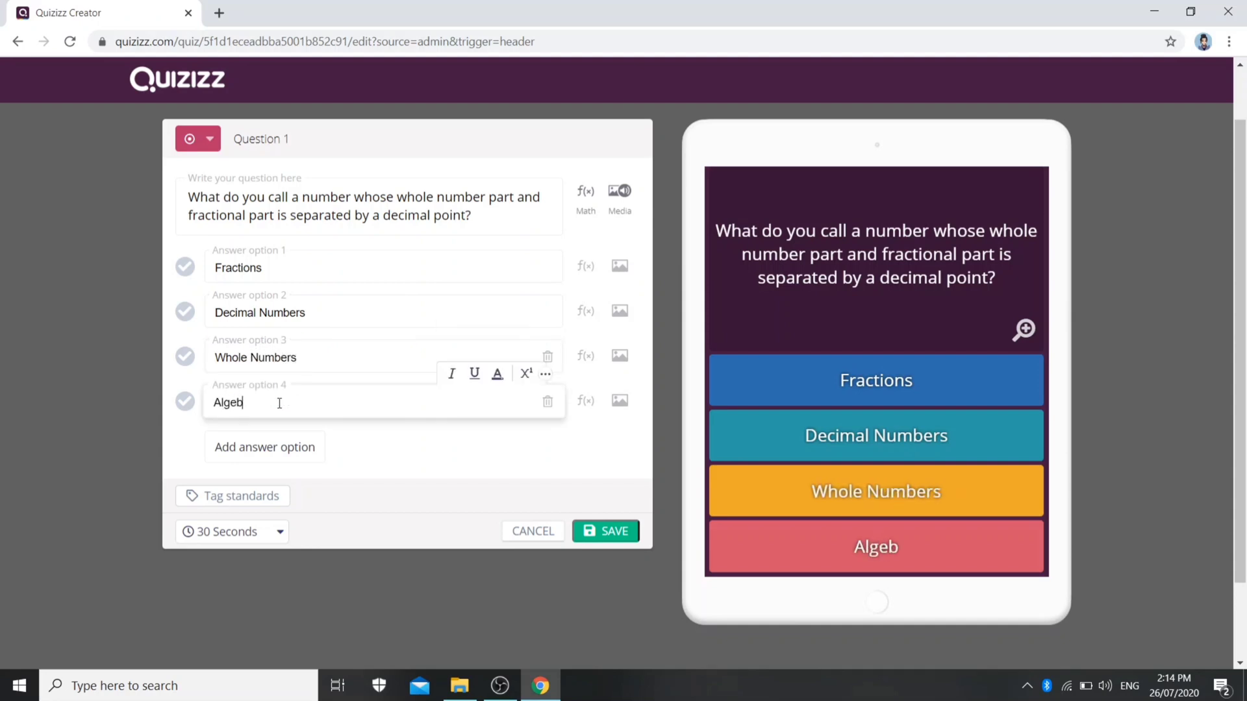
pyautogui.write('raic Expressions')
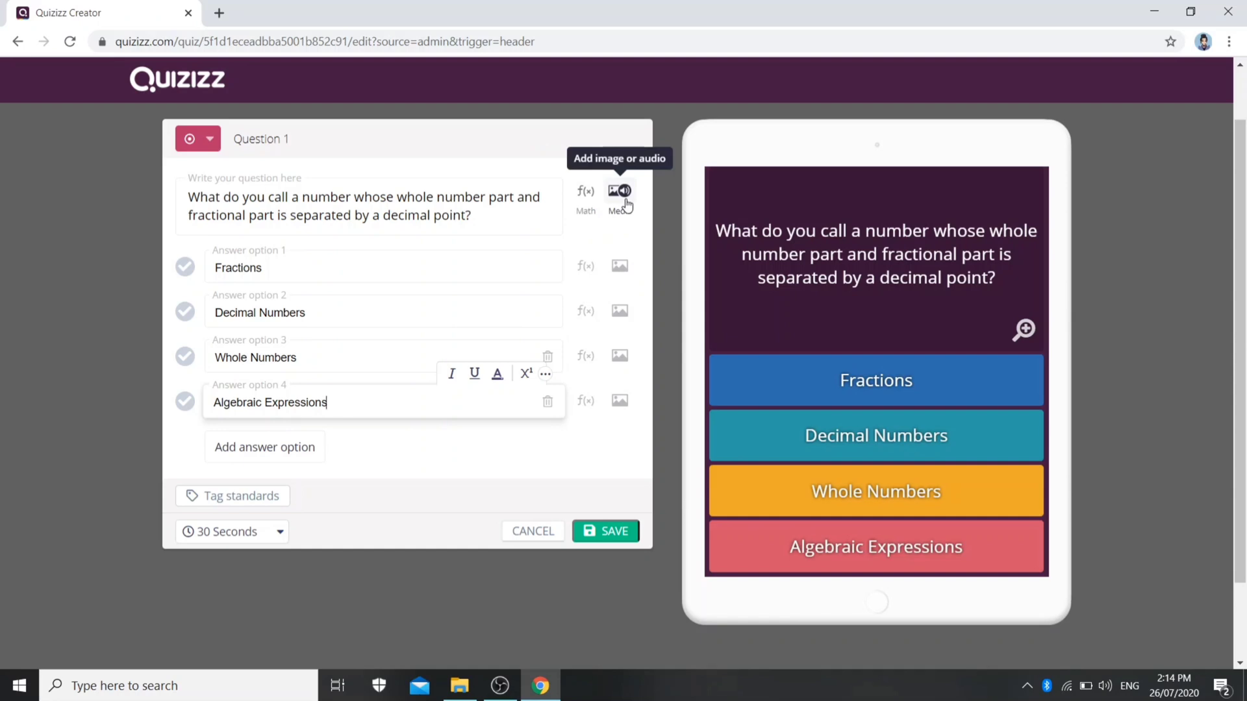
# Allot 30 seconds to Question 1, mark Decimal Numbers as the correct answer, and save the question
pyautogui.click(235, 543)
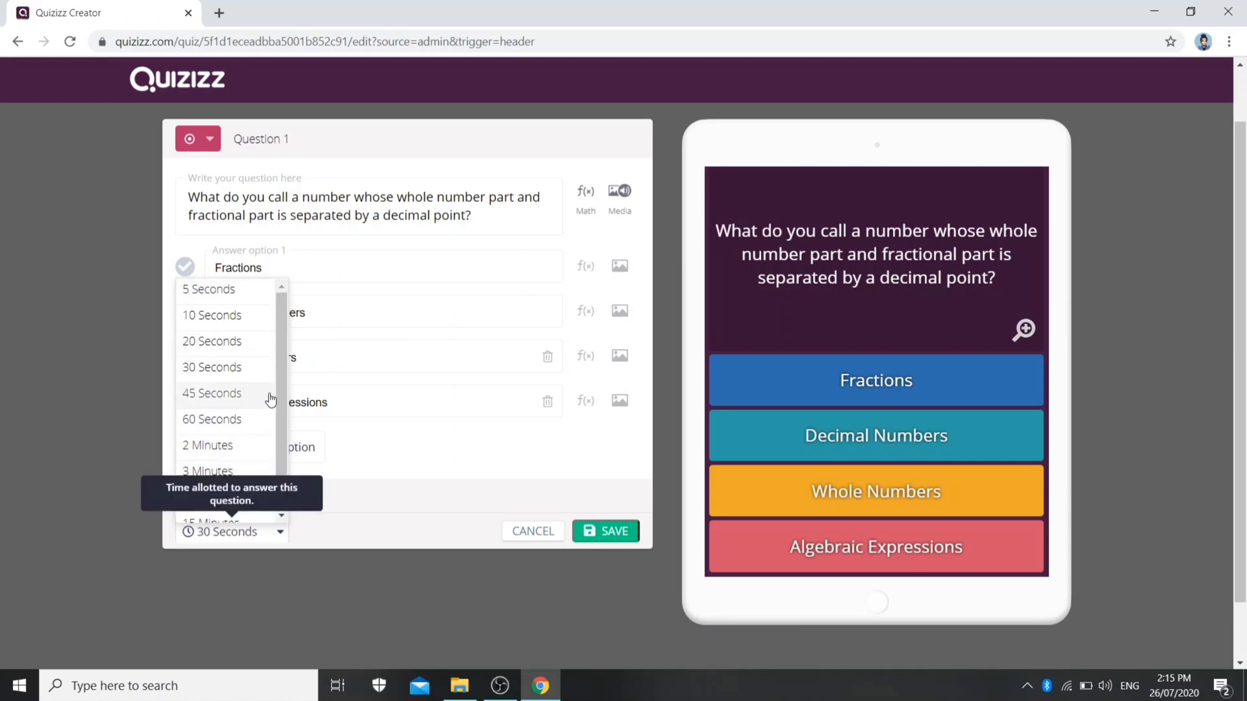
pyautogui.click(215, 368)
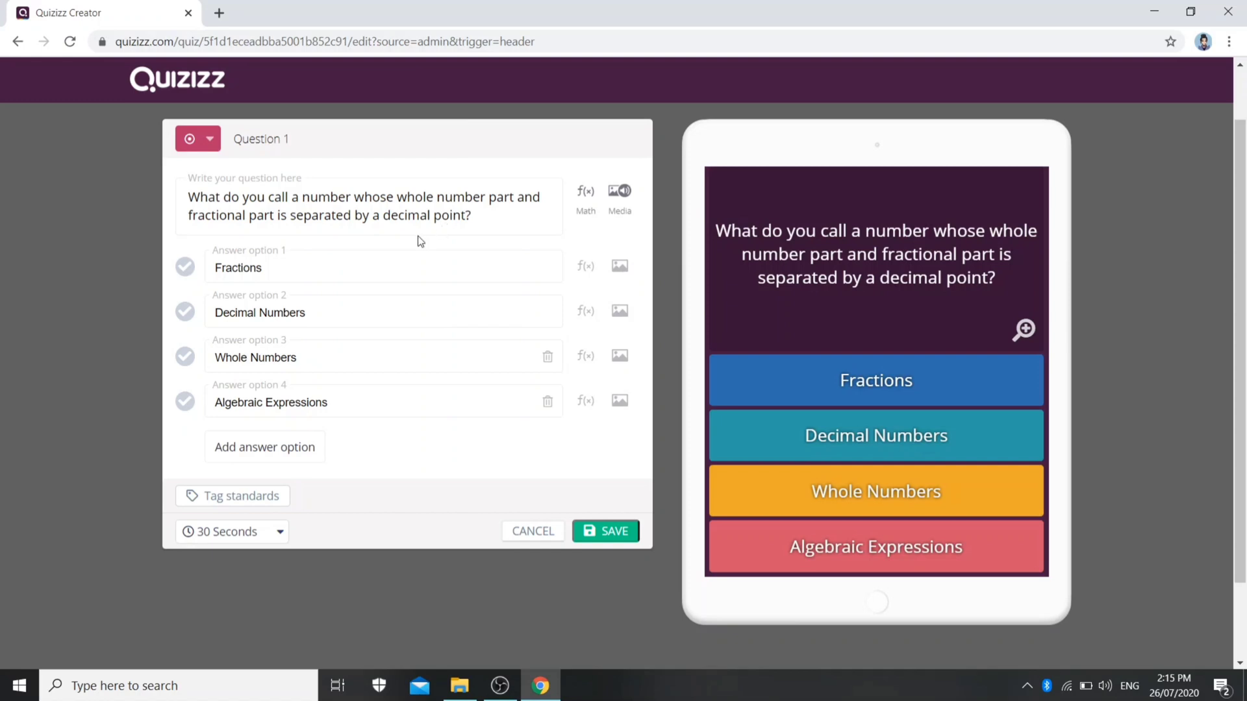
pyautogui.click(186, 314)
pyautogui.click(618, 538)
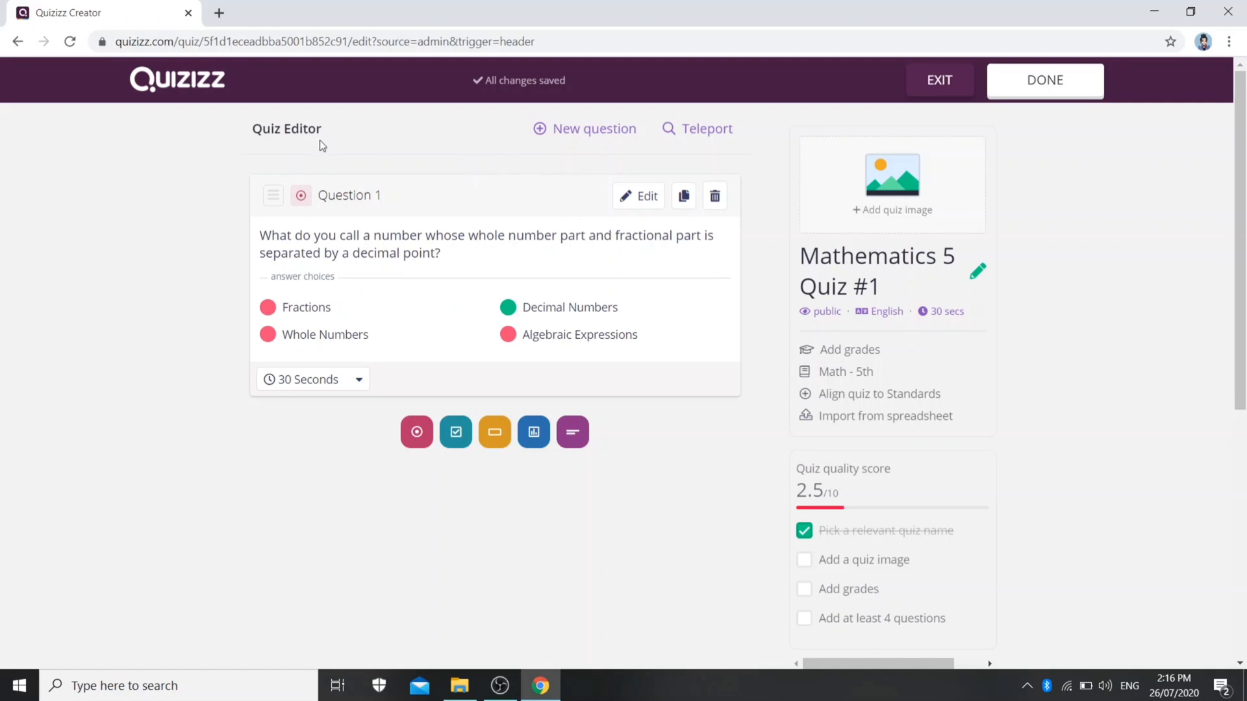
# Review the question types offered for a new question without adding one
pyautogui.click(584, 132)
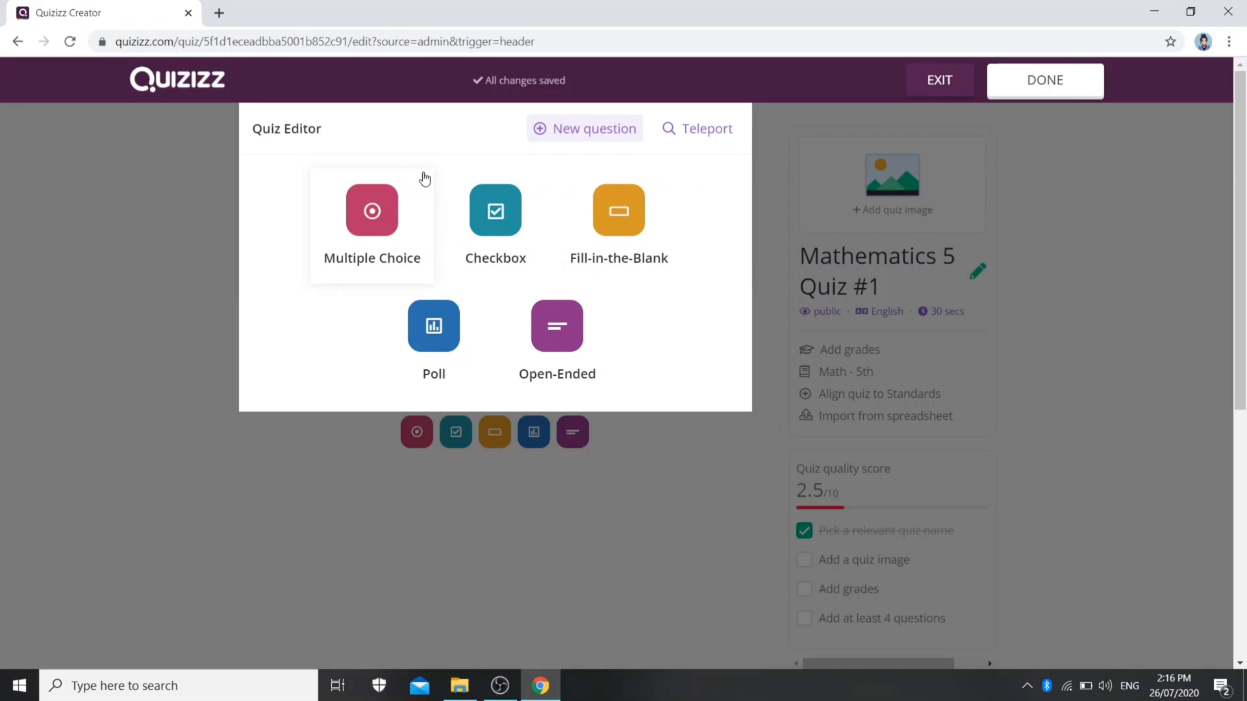
pyautogui.click(288, 525)
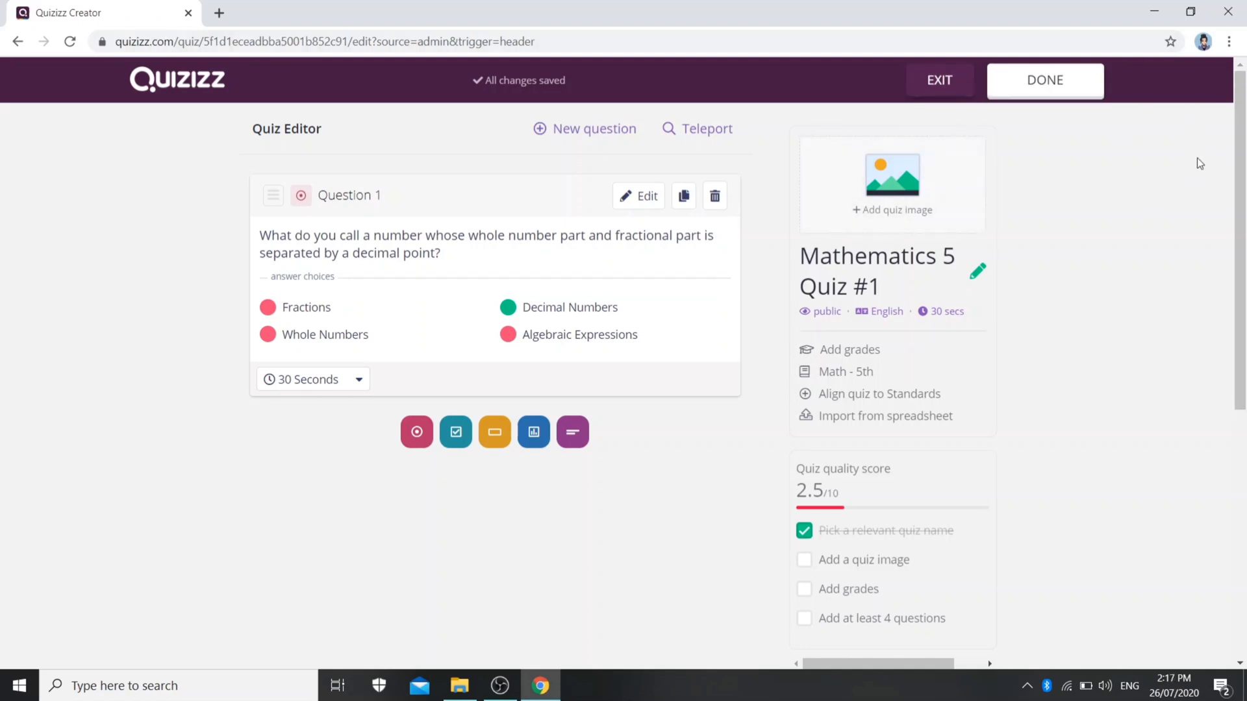
# Finish editing the quiz and upload the "deped" picture as its title image
pyautogui.click(1050, 85)
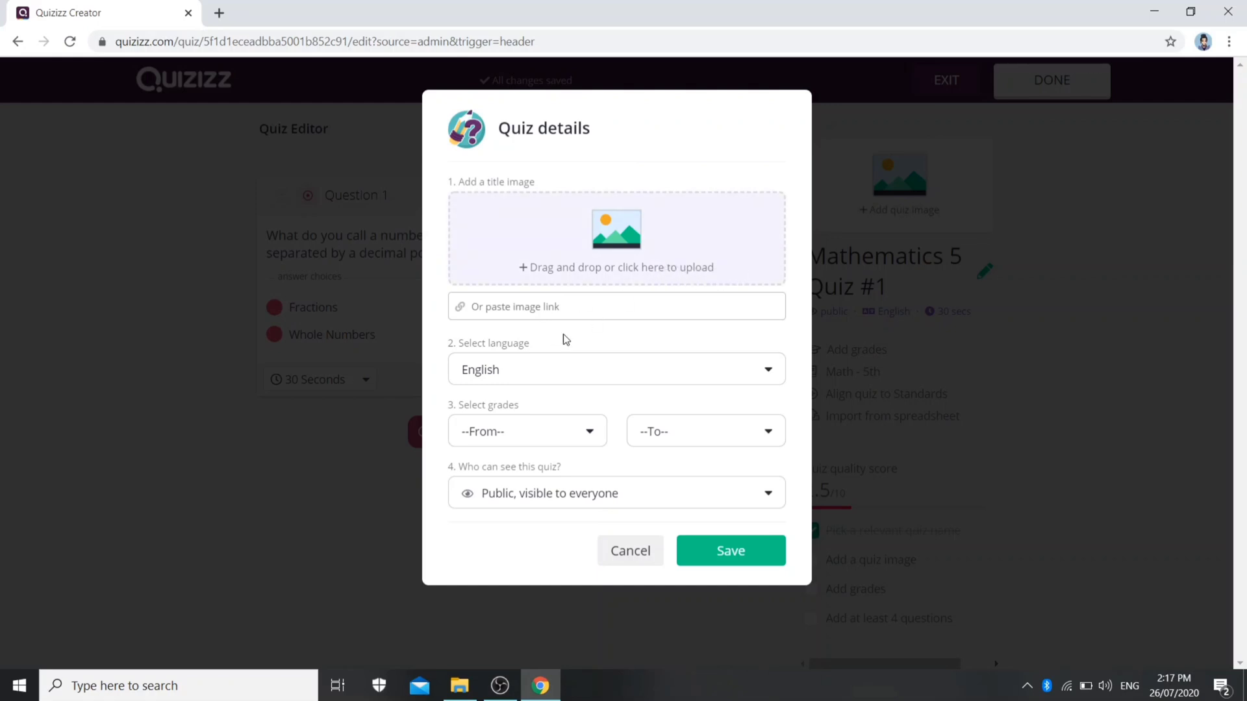
pyautogui.click(604, 227)
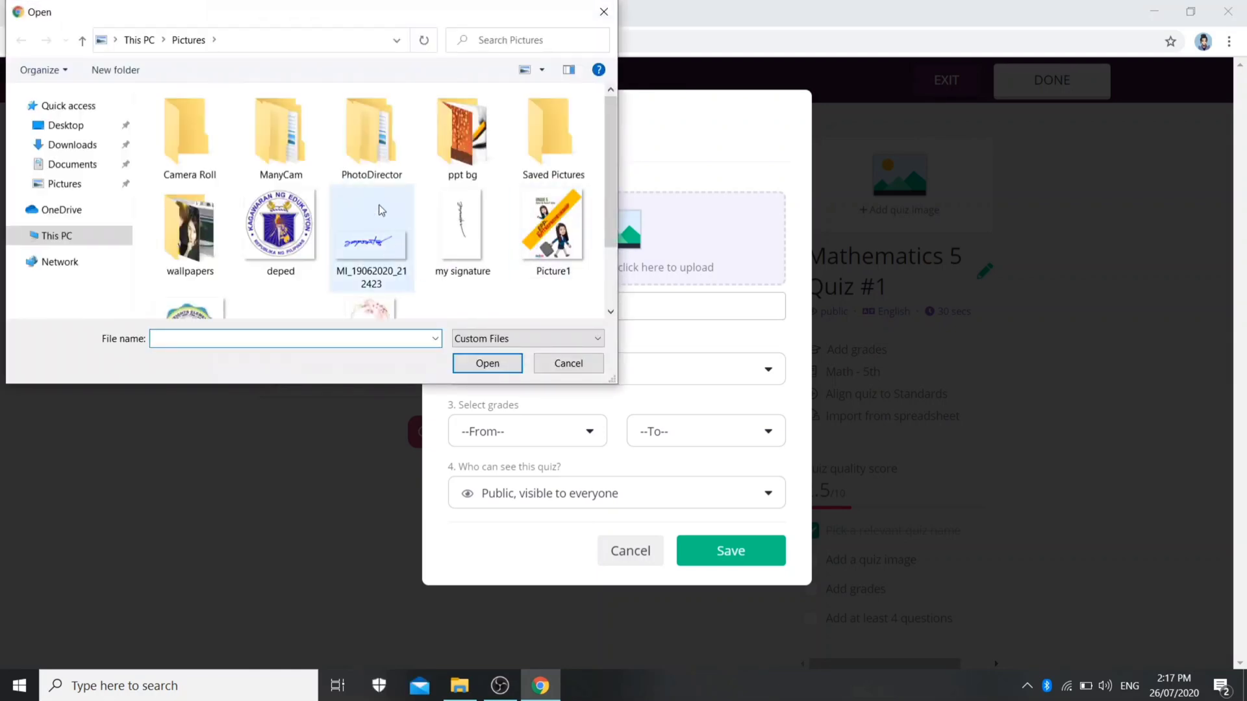
pyautogui.click(305, 269)
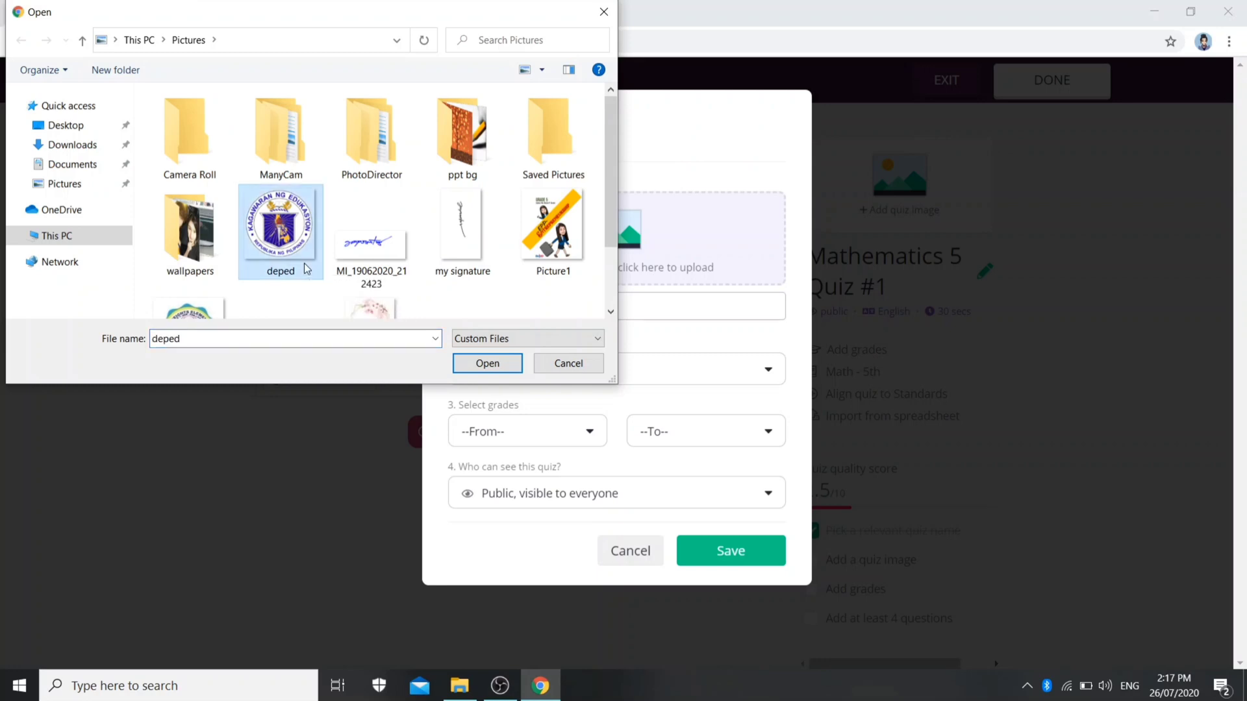
pyautogui.click(492, 363)
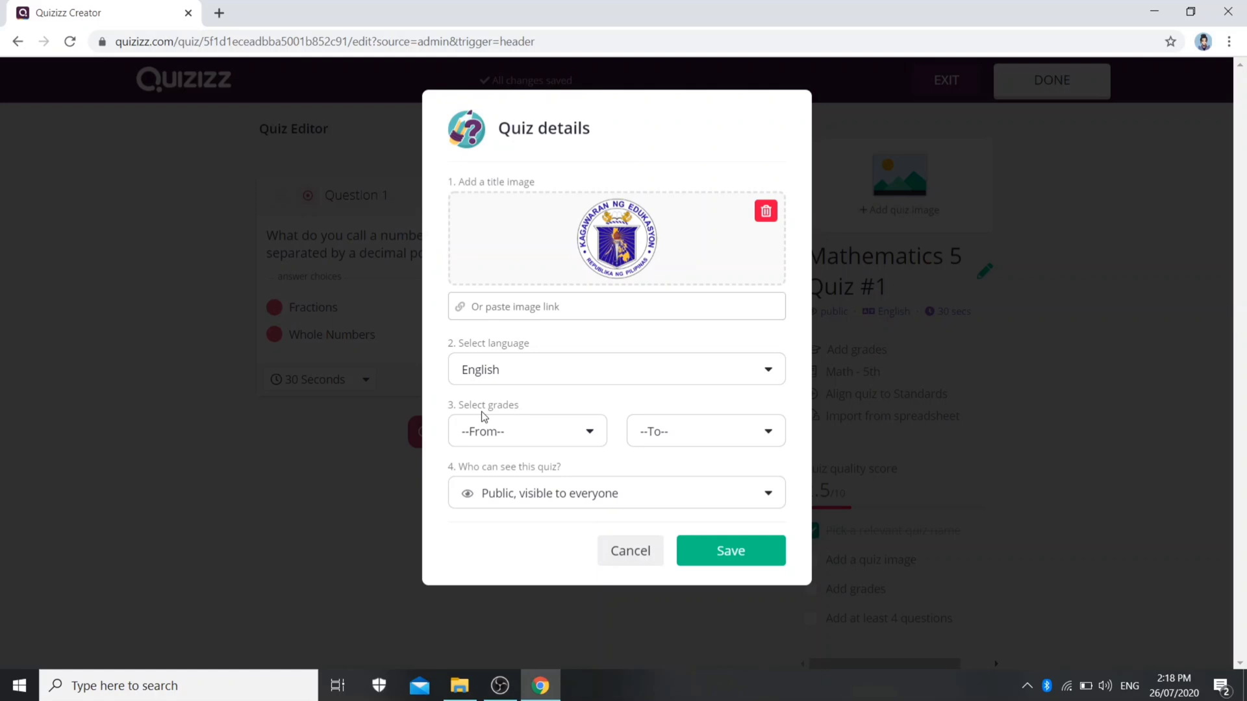
# Set the quiz's grade range to 5th with public visibility for everyone, and save the quiz details
pyautogui.click(520, 445)
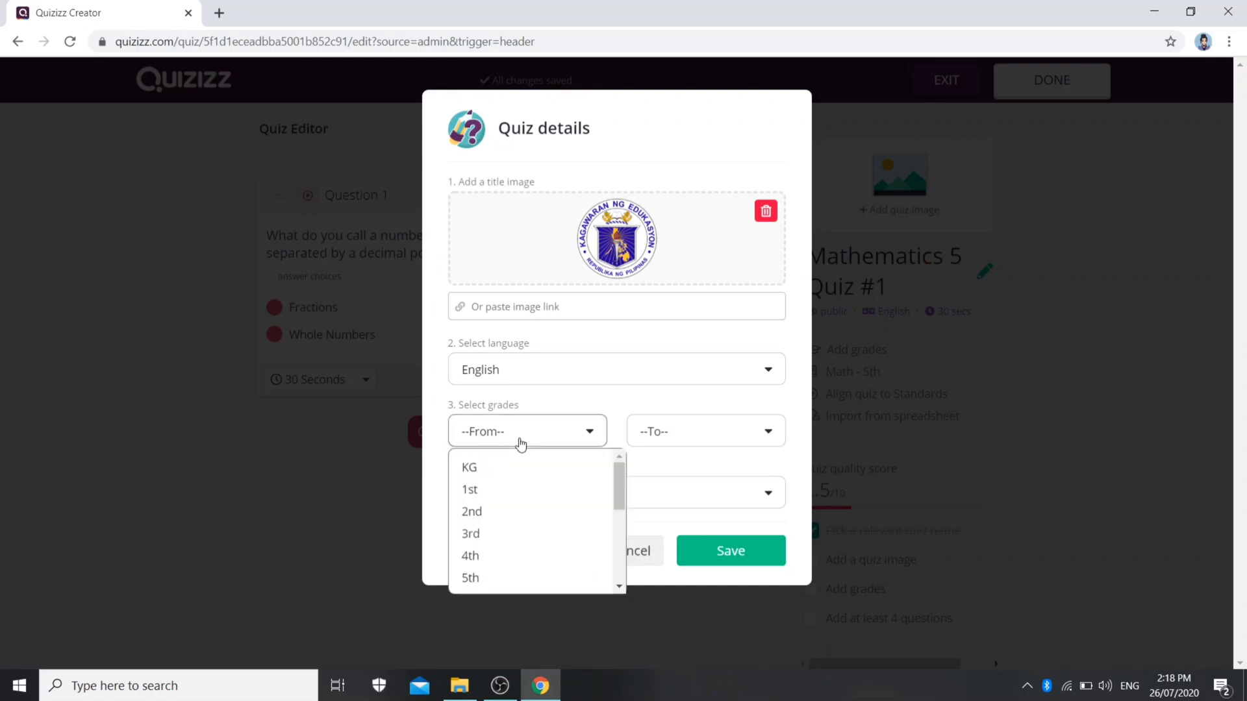
pyautogui.click(508, 578)
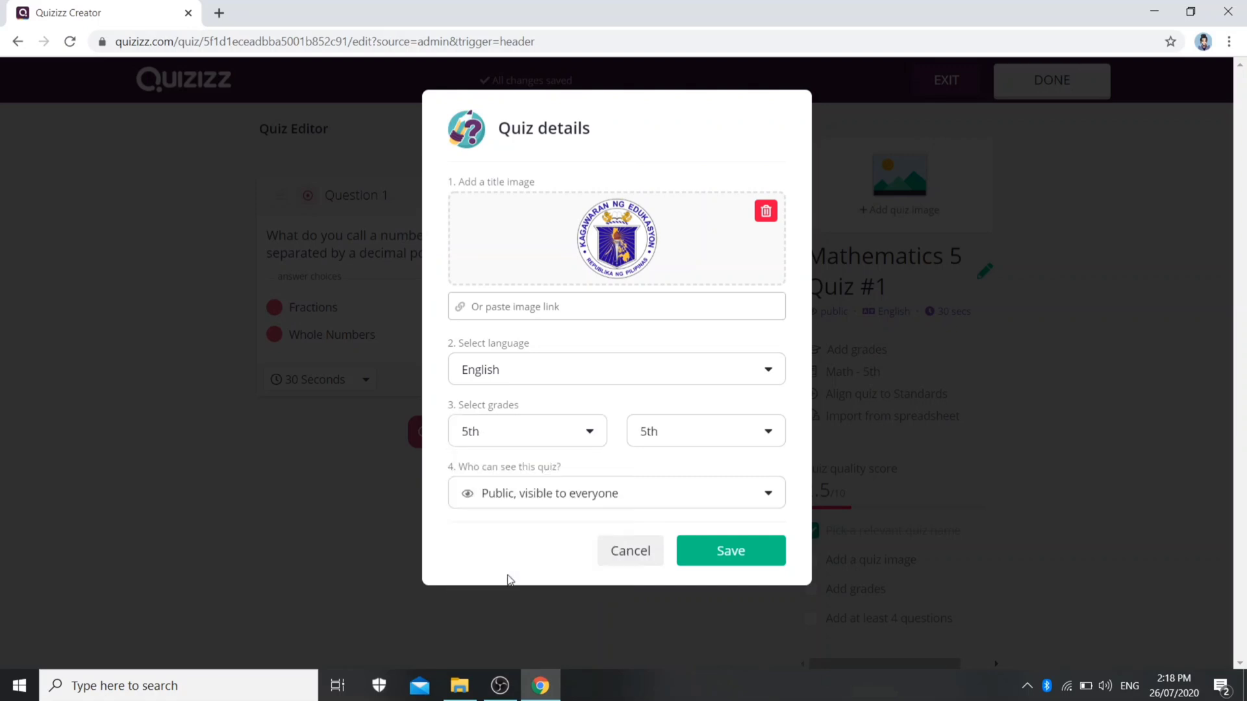
pyautogui.click(527, 500)
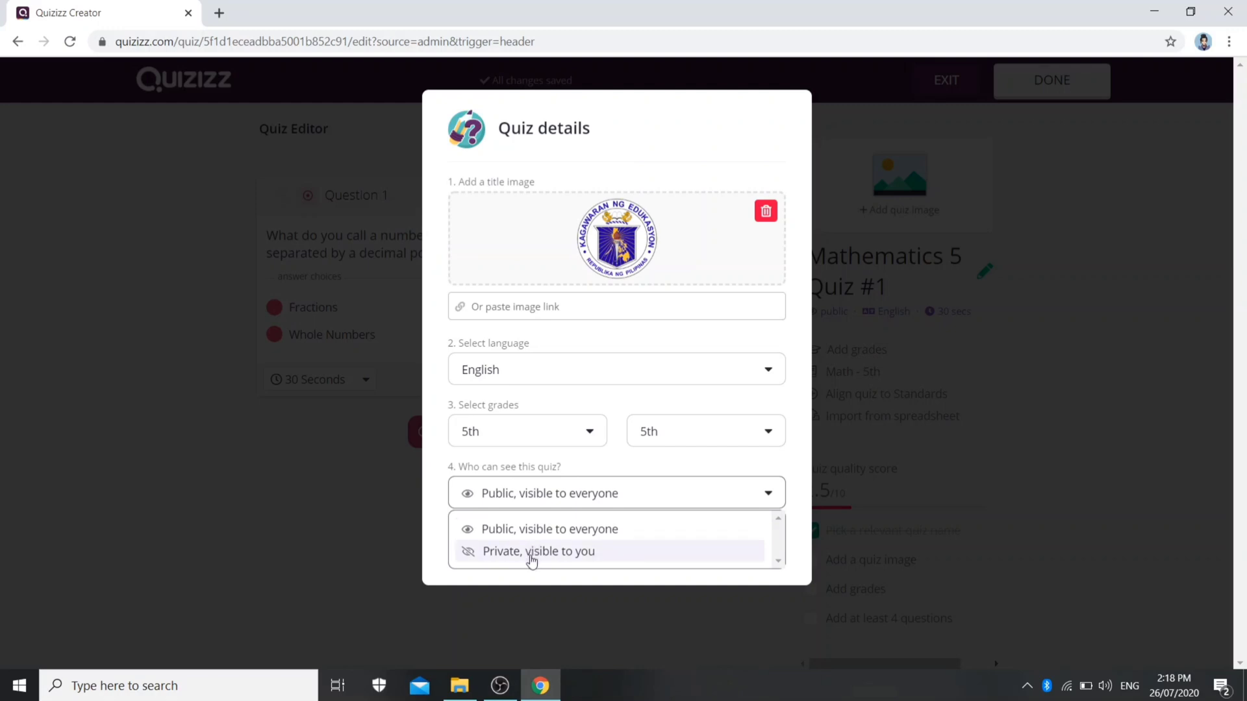
pyautogui.click(540, 531)
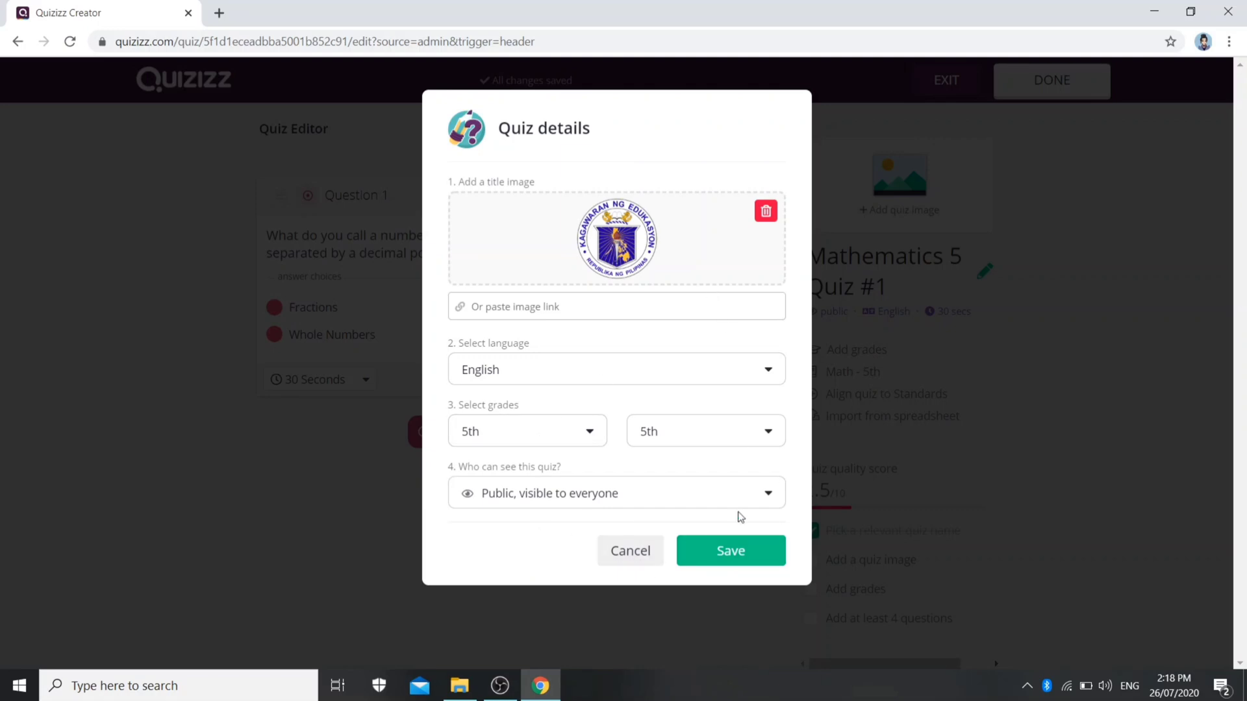
pyautogui.click(745, 568)
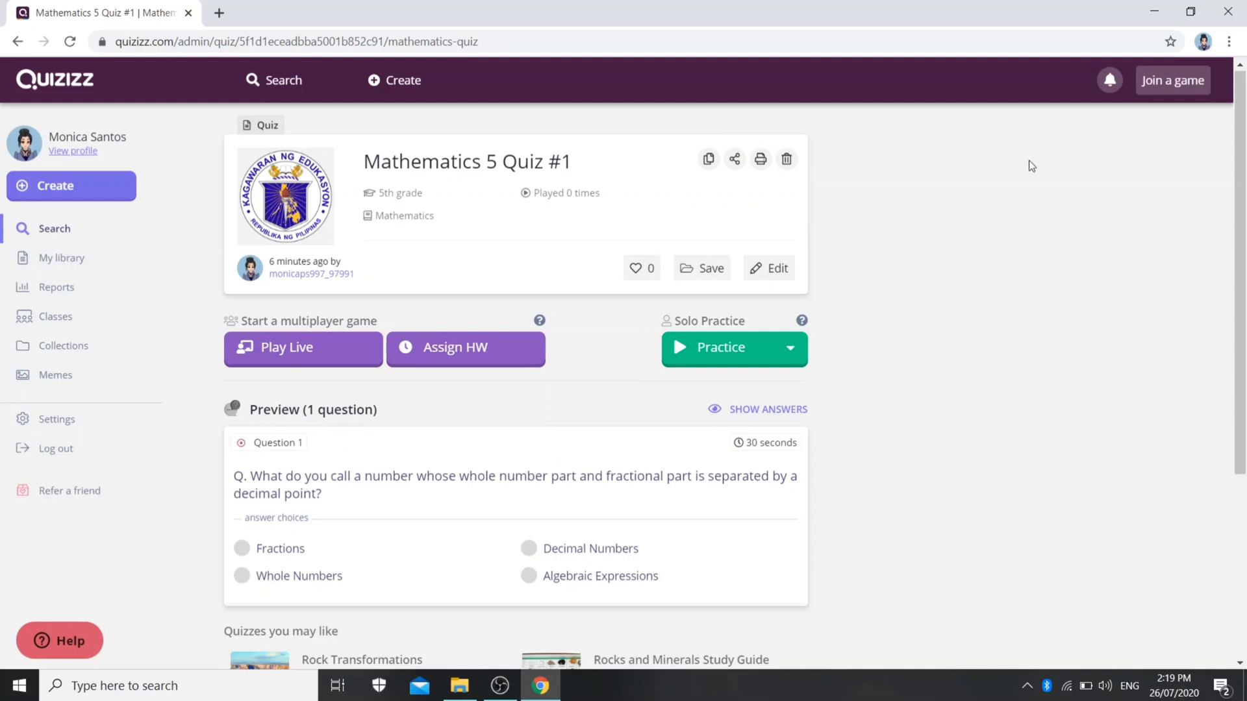
# Bookmark the Mathematics 5 Quiz #1 page in the Mobile bookmarks folder
pyautogui.click(1169, 43)
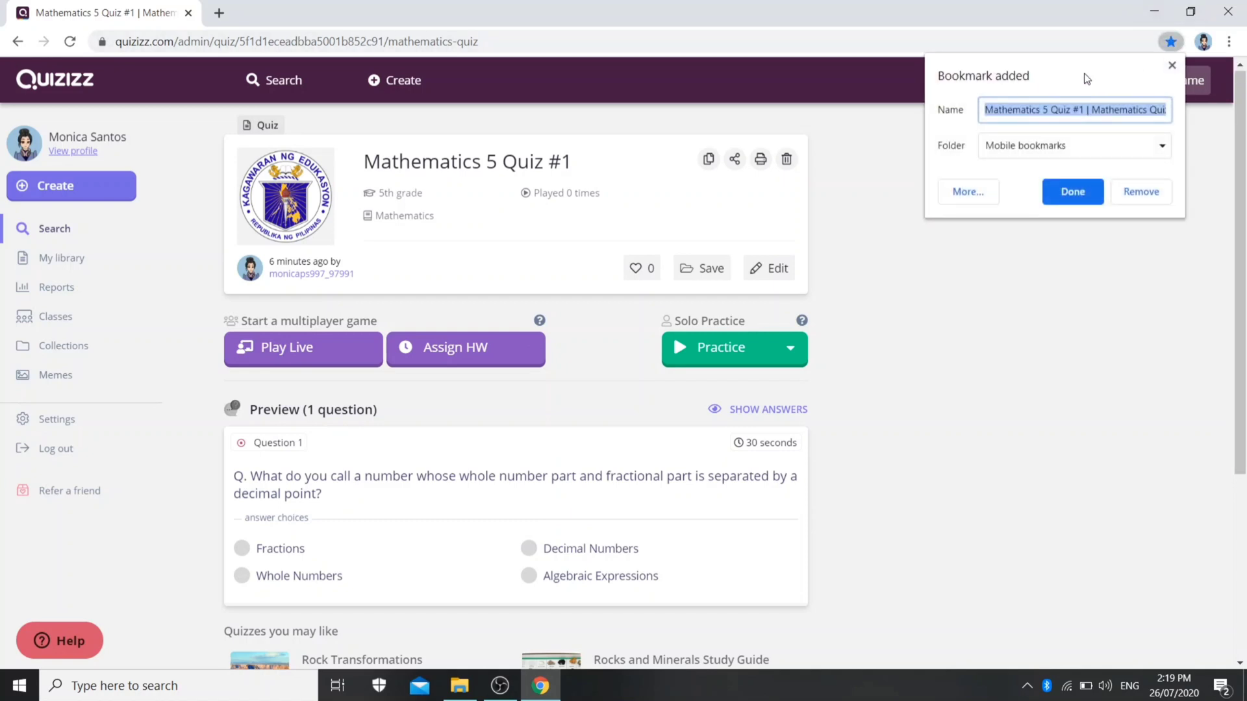
pyautogui.click(1023, 147)
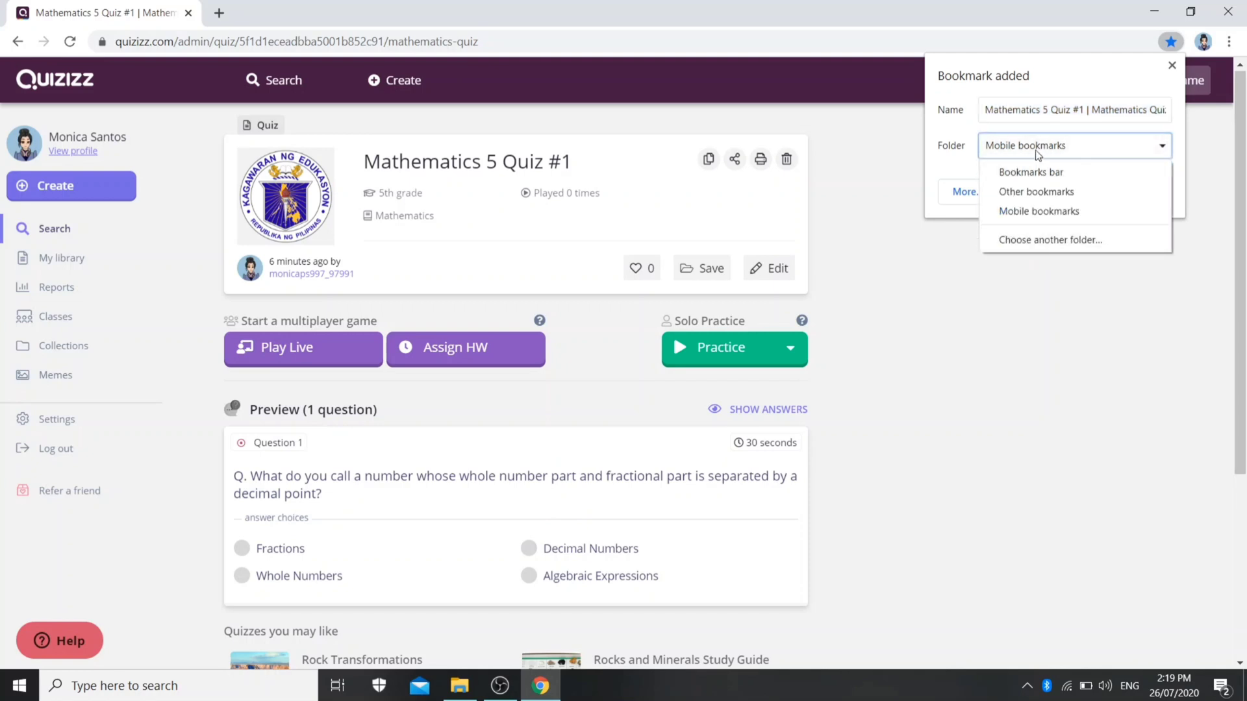
pyautogui.click(1063, 153)
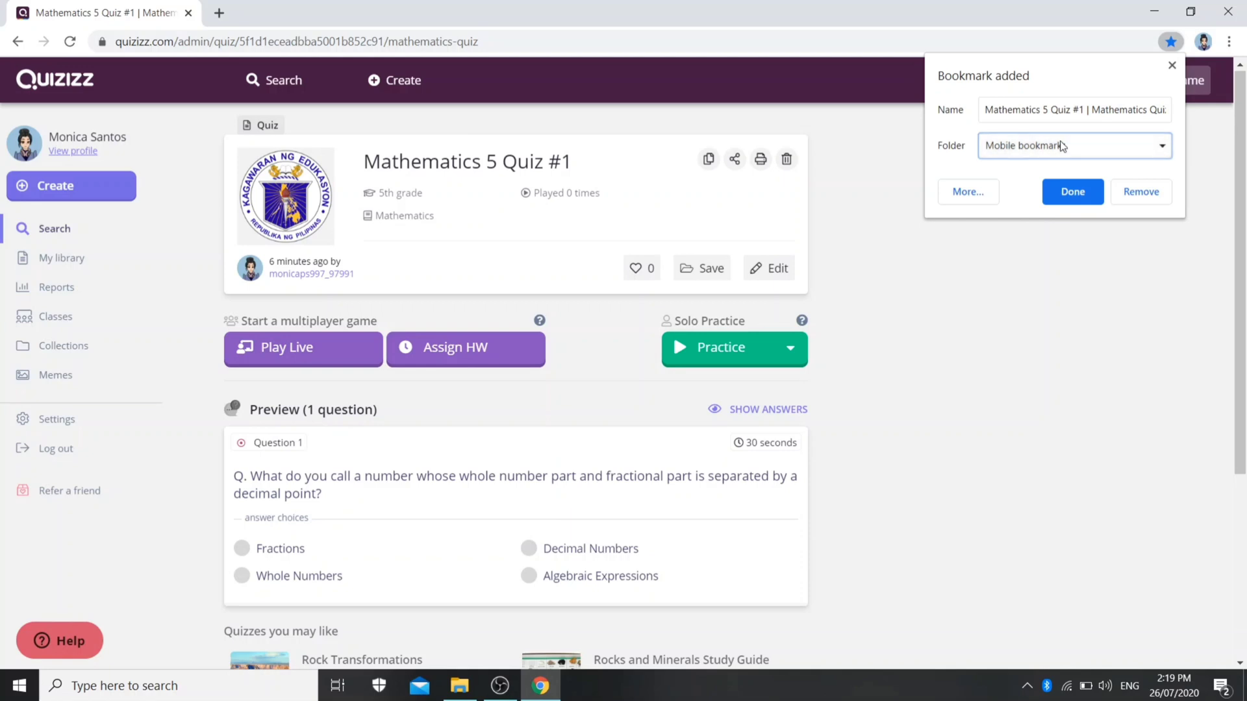
pyautogui.click(1073, 193)
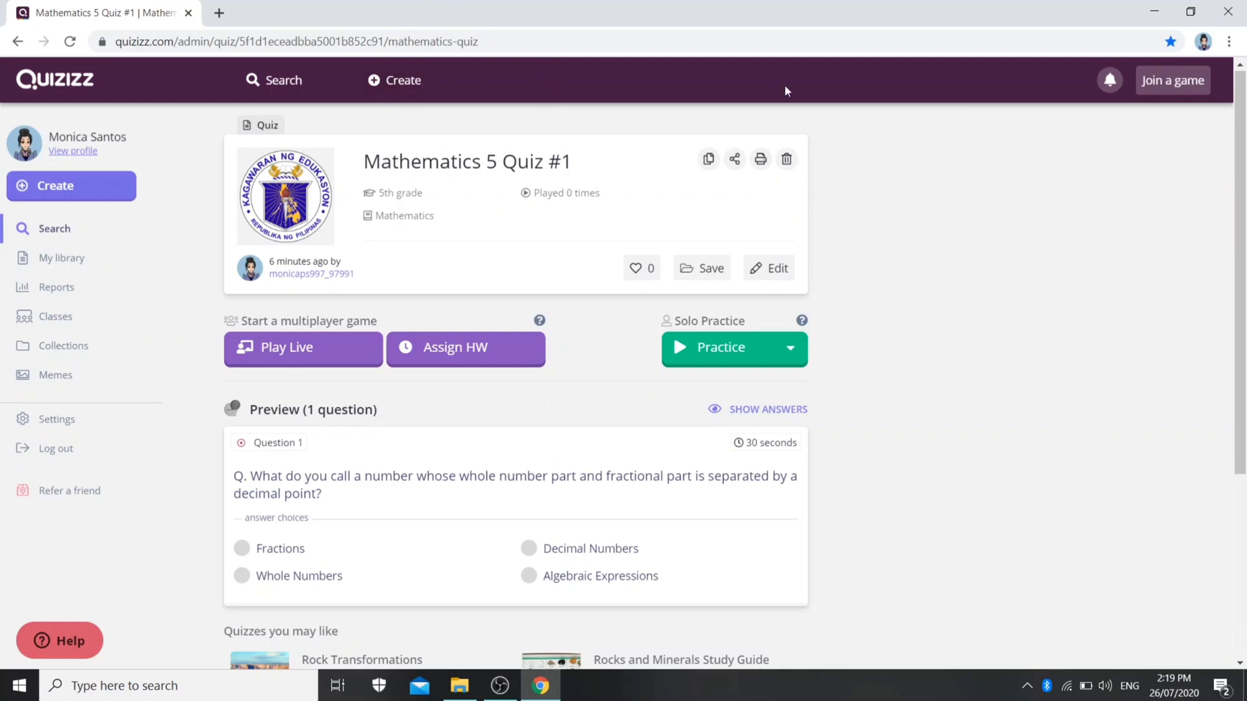
# Check the browser's Mobile bookmarks folder for the saved Mathematics 5 Quiz #1 page
pyautogui.click(1228, 43)
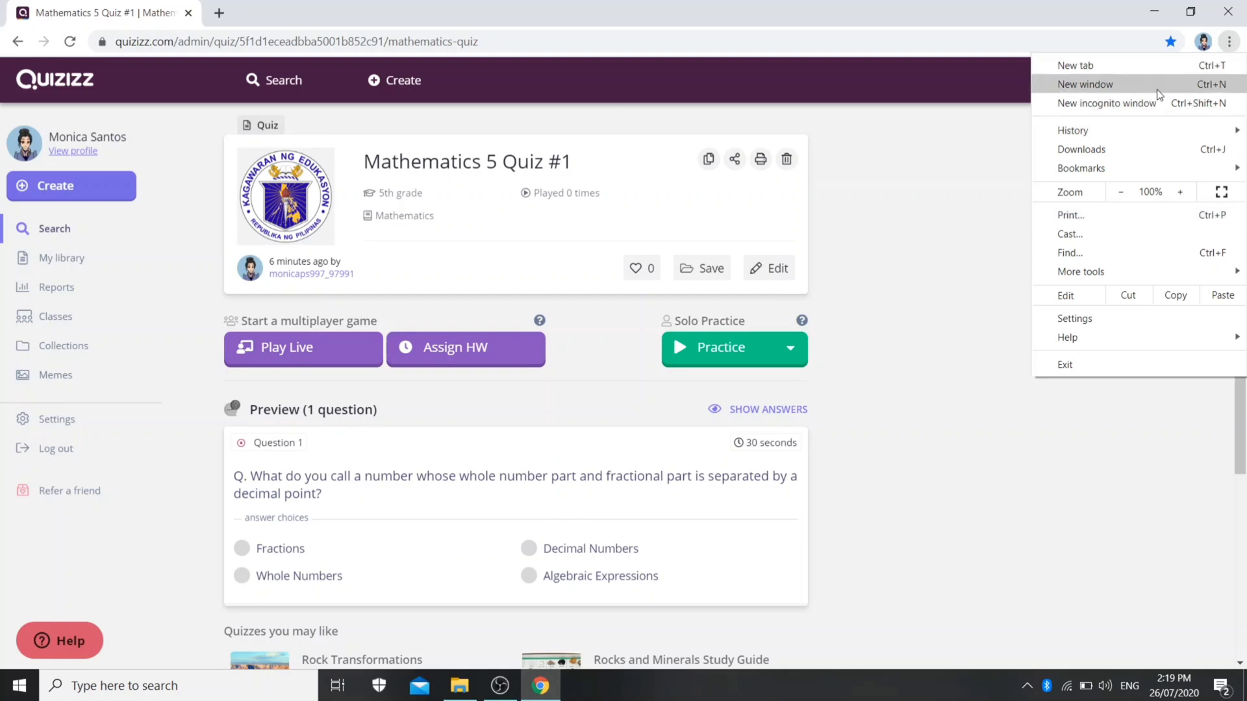
pyautogui.moveTo(1129, 173)
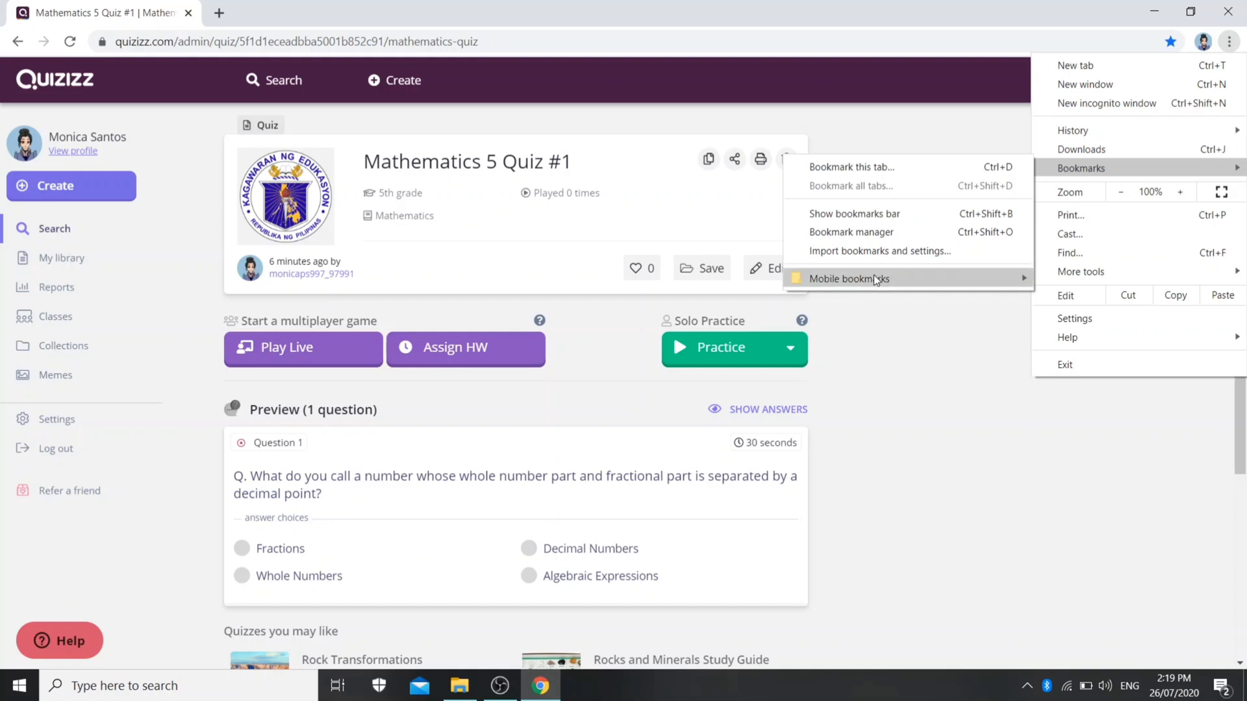
pyautogui.moveTo(877, 279)
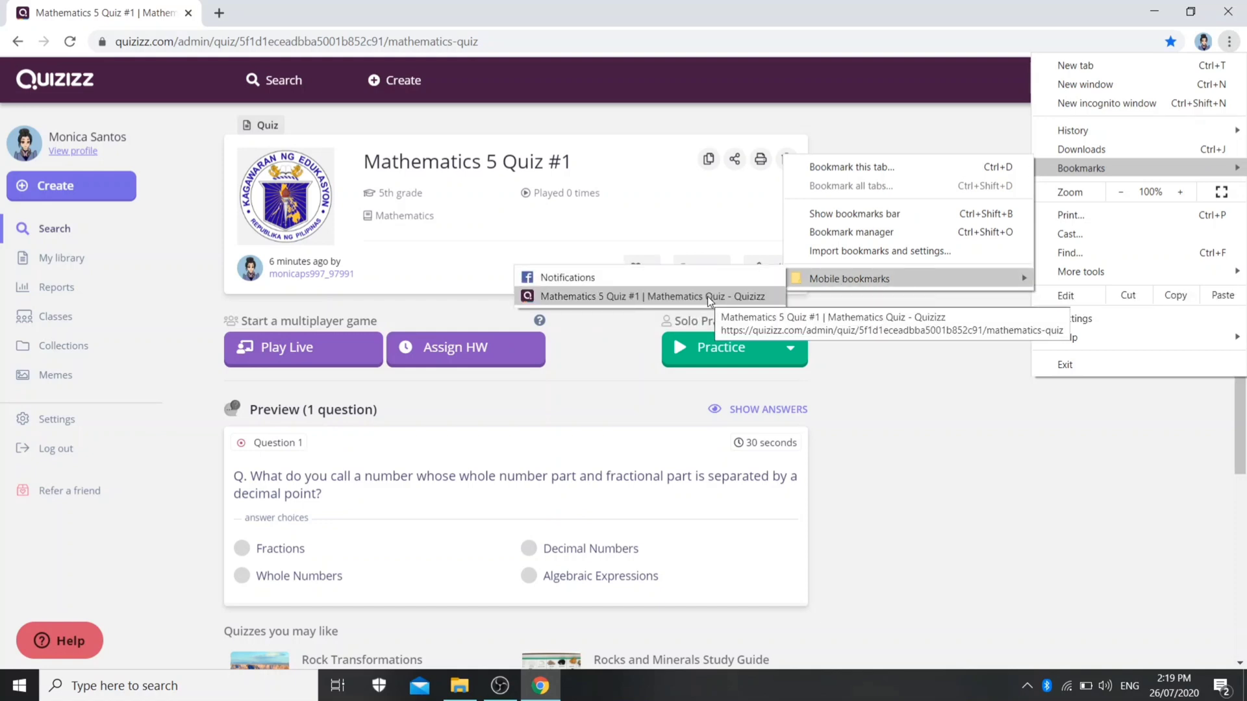
pyautogui.click(911, 430)
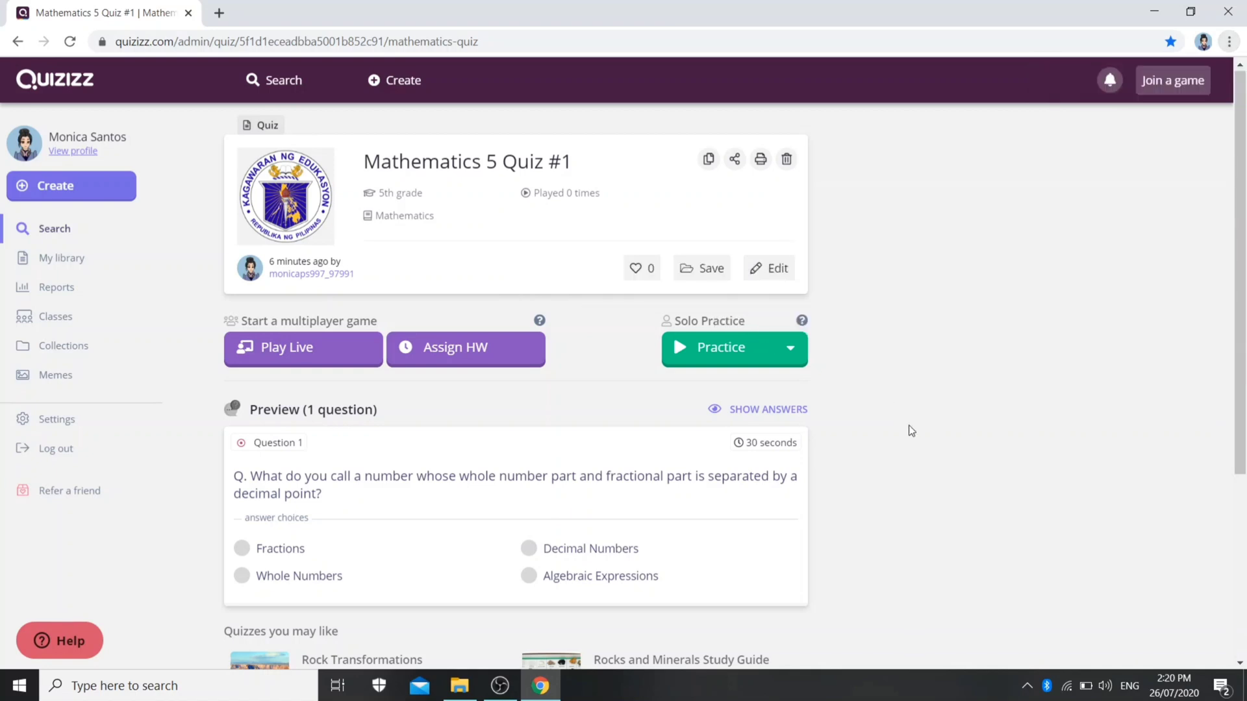